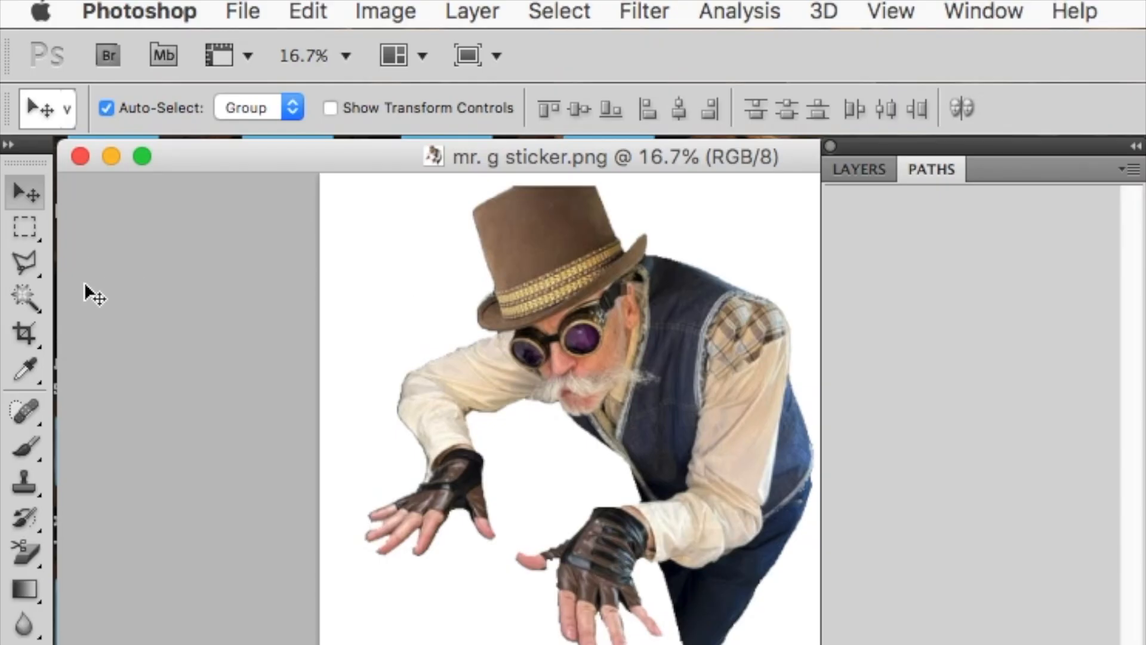
Step: Select the figure by picking the white background with the Magic Wand tool and inverting the selection
left_click(30, 293)
left_click(388, 255)
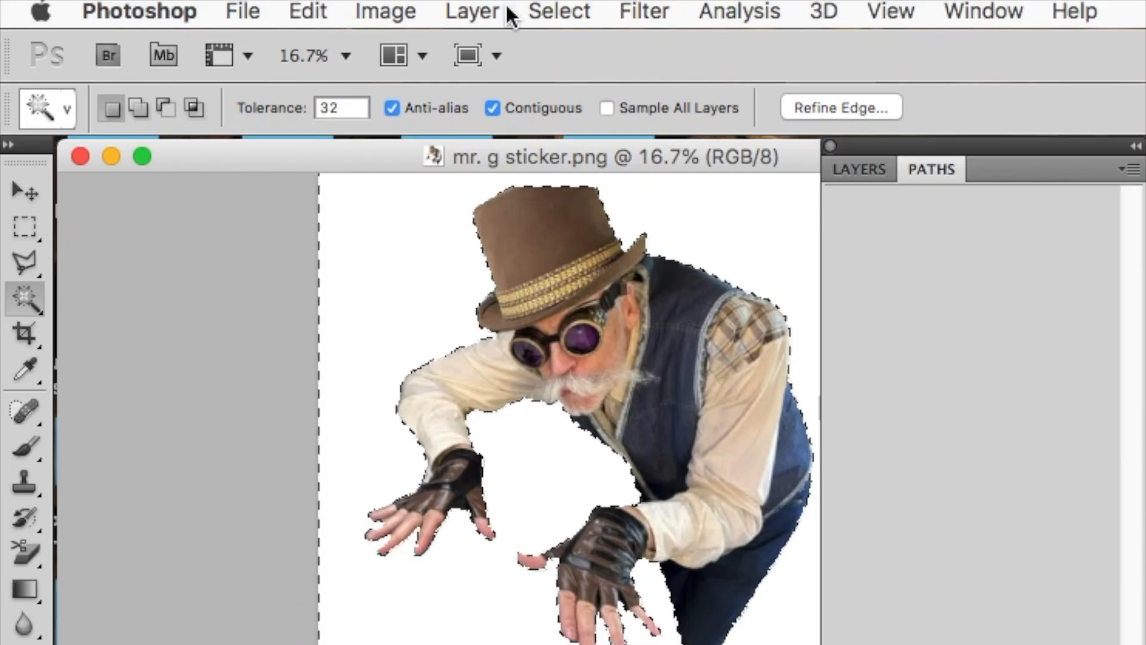
left_click(561, 9)
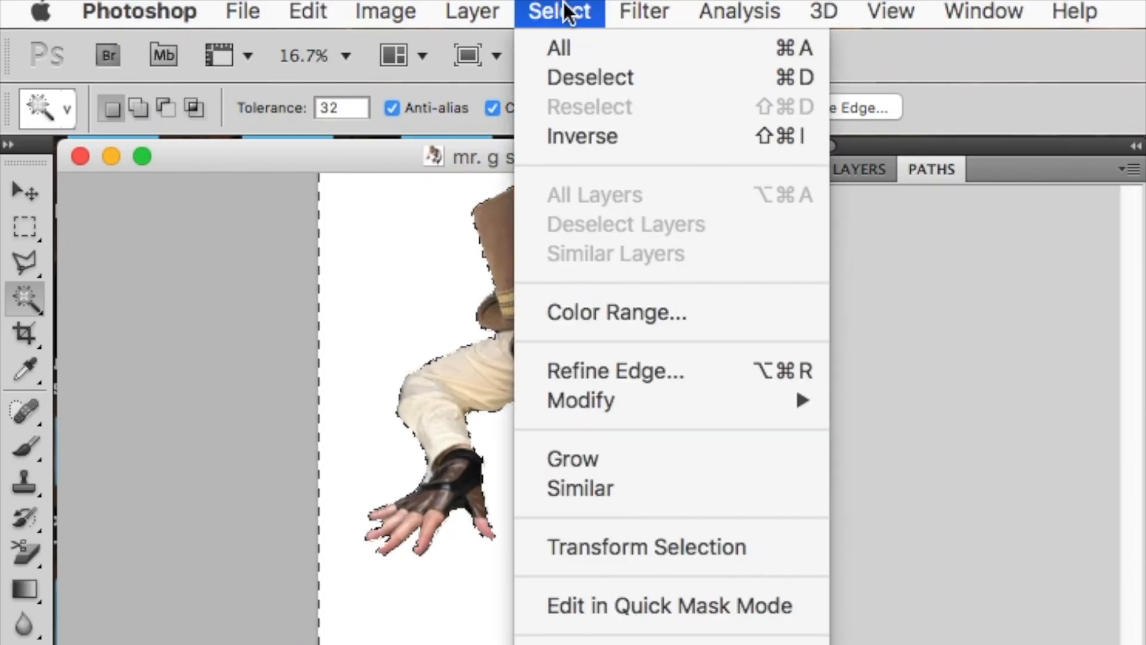
left_click(599, 136)
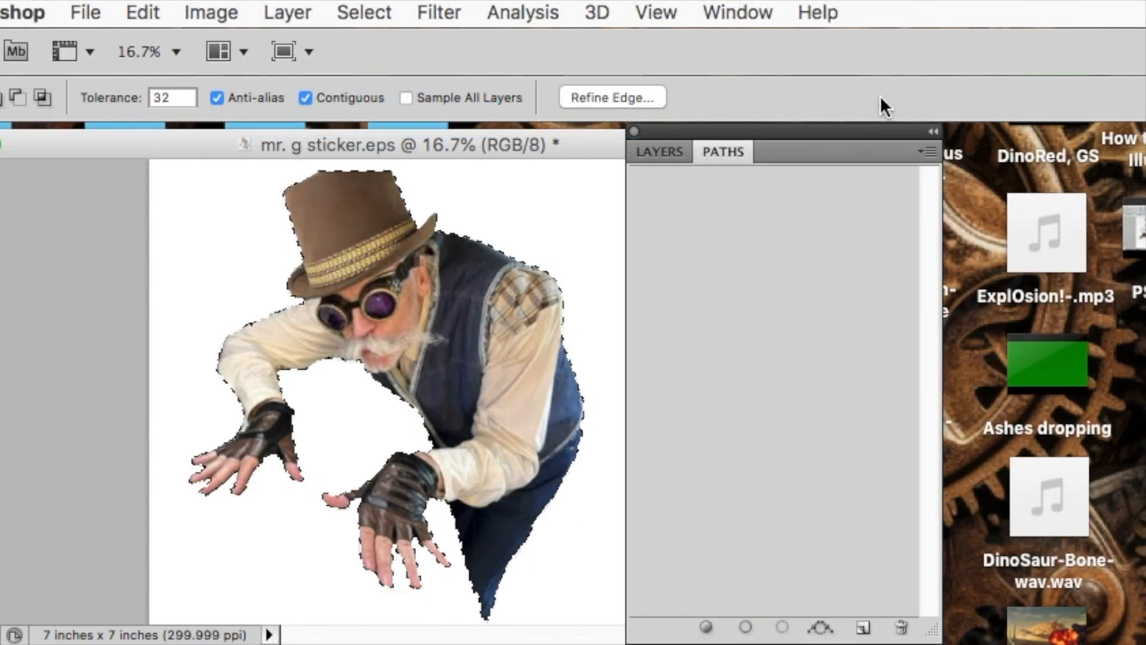
Step: Make a work path from the selection with a tolerance of 1.0 pixels
left_click(929, 151)
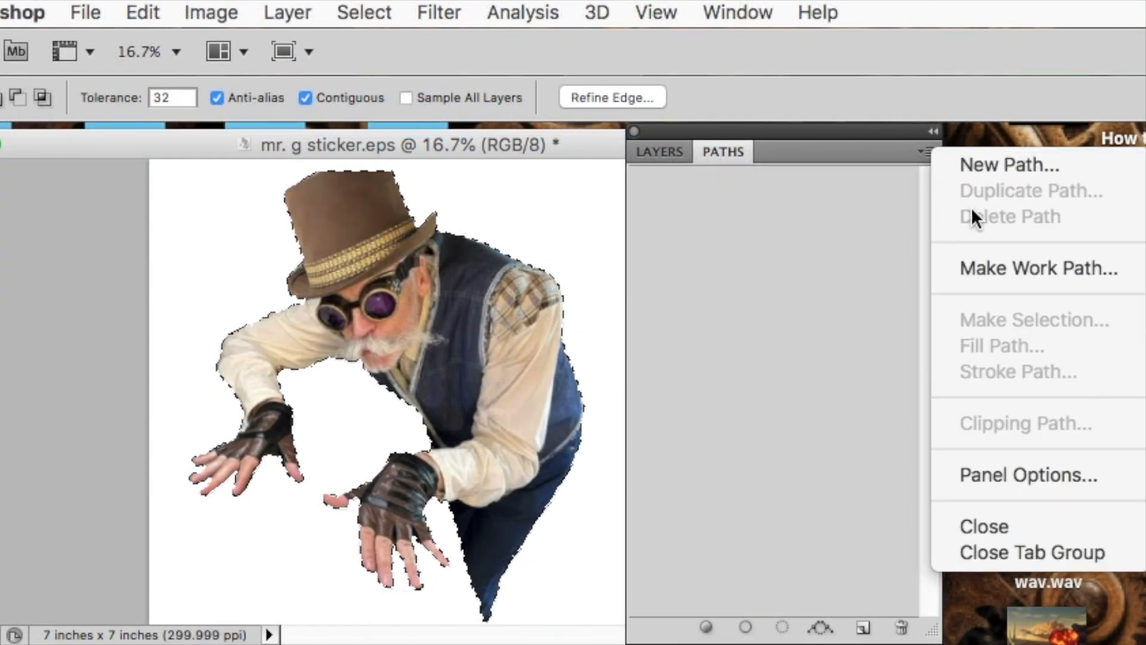
left_click(985, 268)
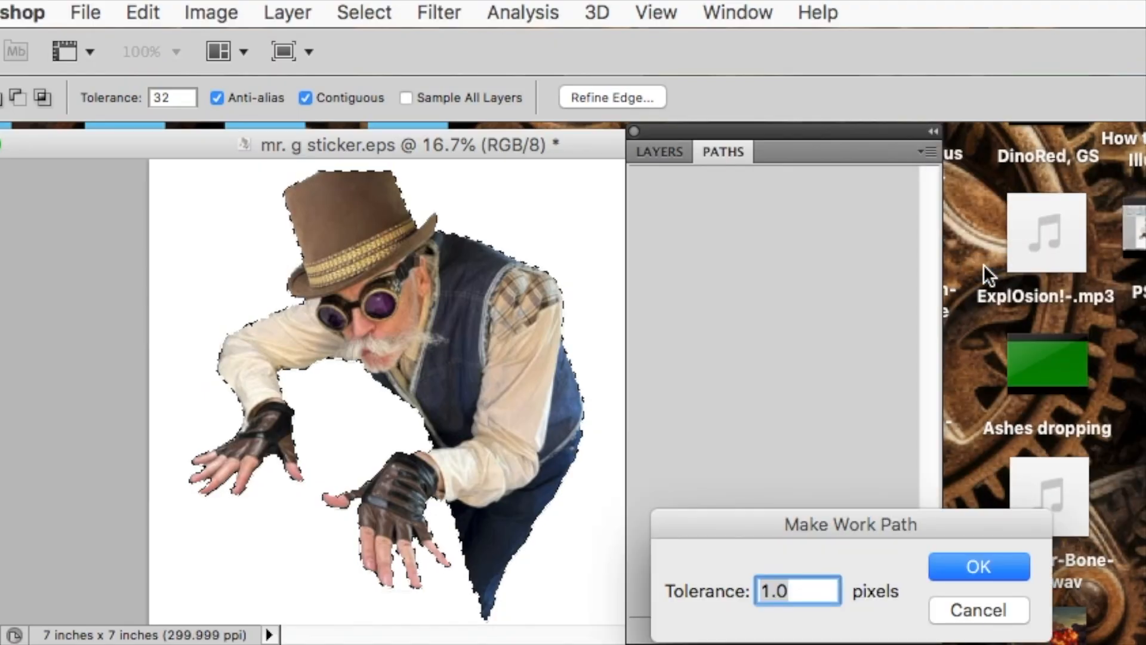
key("Return")
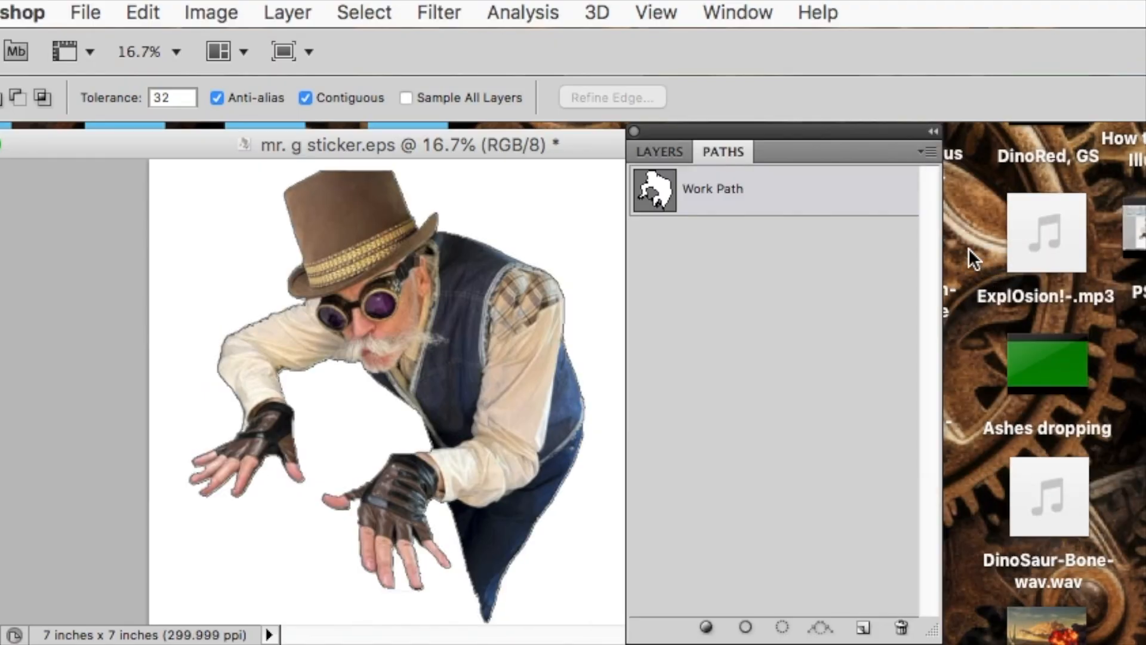
Step: Save the work path as Path 1
left_click(928, 151)
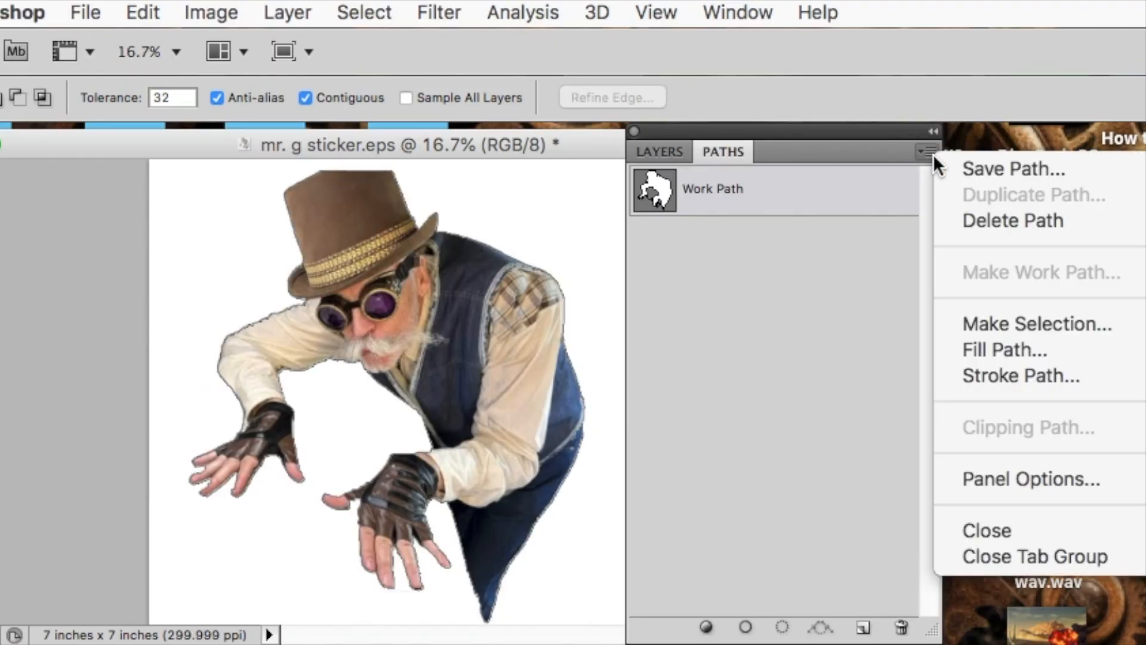
left_click(972, 169)
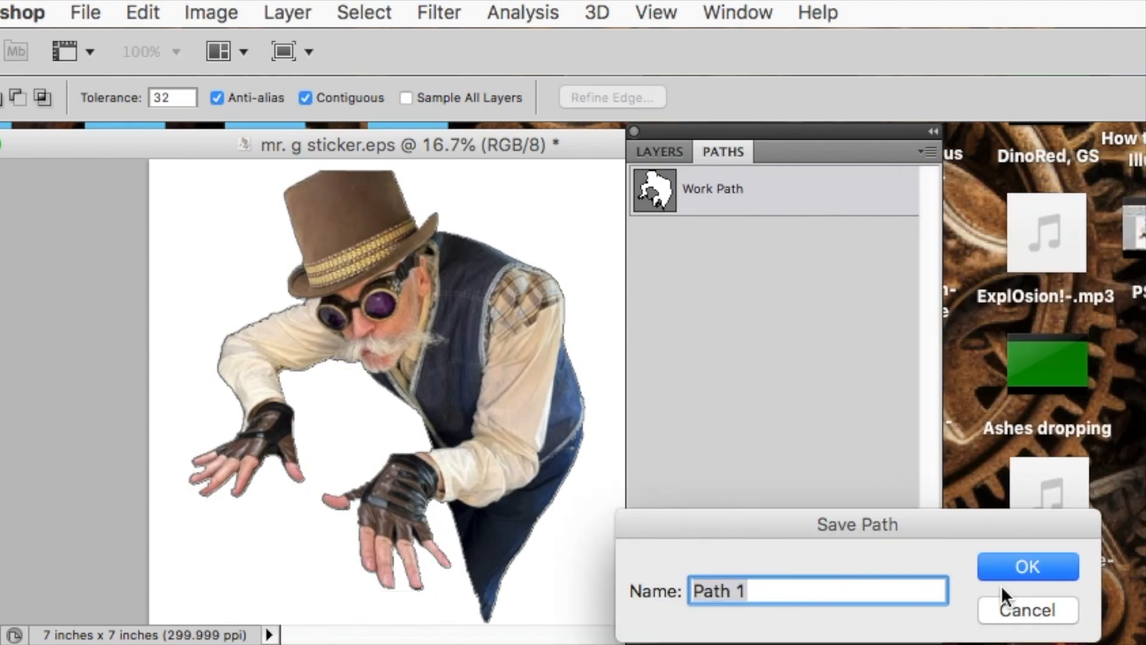
left_click(1025, 565)
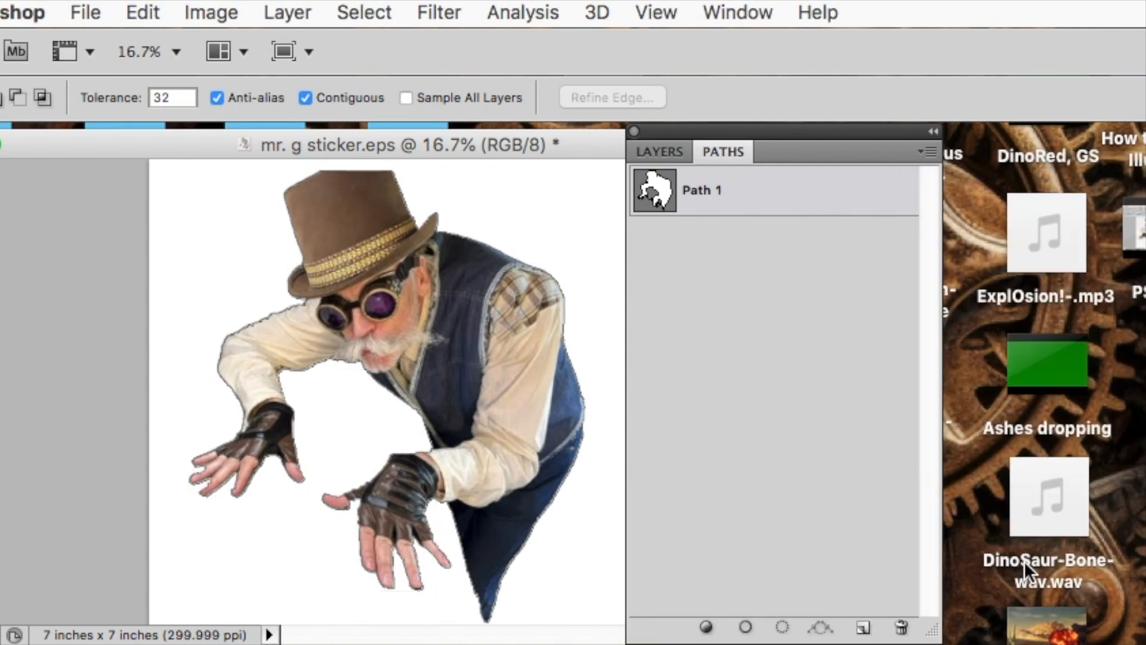
Step: Set Path 1 as the image's clipping path
left_click(930, 151)
left_click(1001, 424)
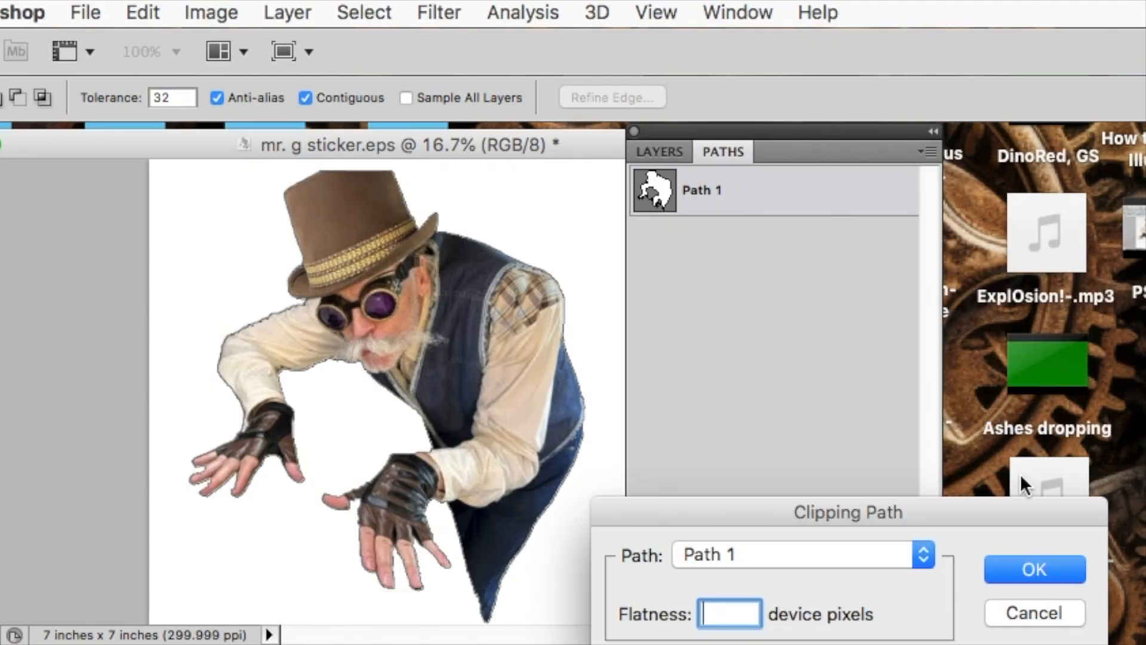
left_click(1036, 571)
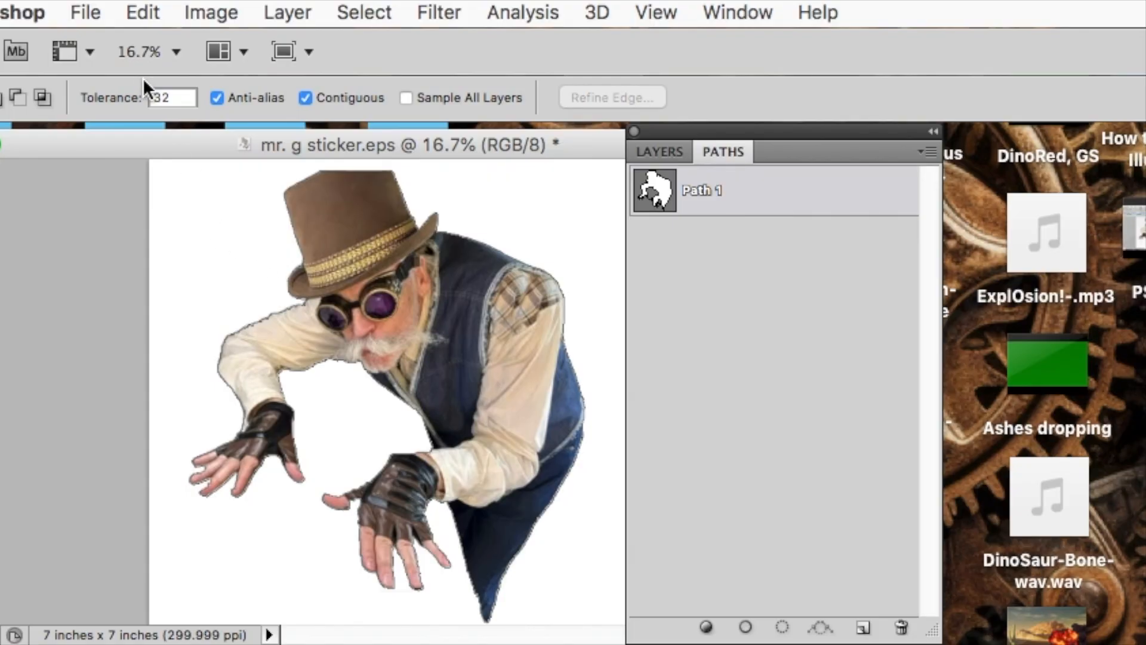
Step: Save the image as mr. g sticker.eps in Photoshop EPS format
left_click(84, 10)
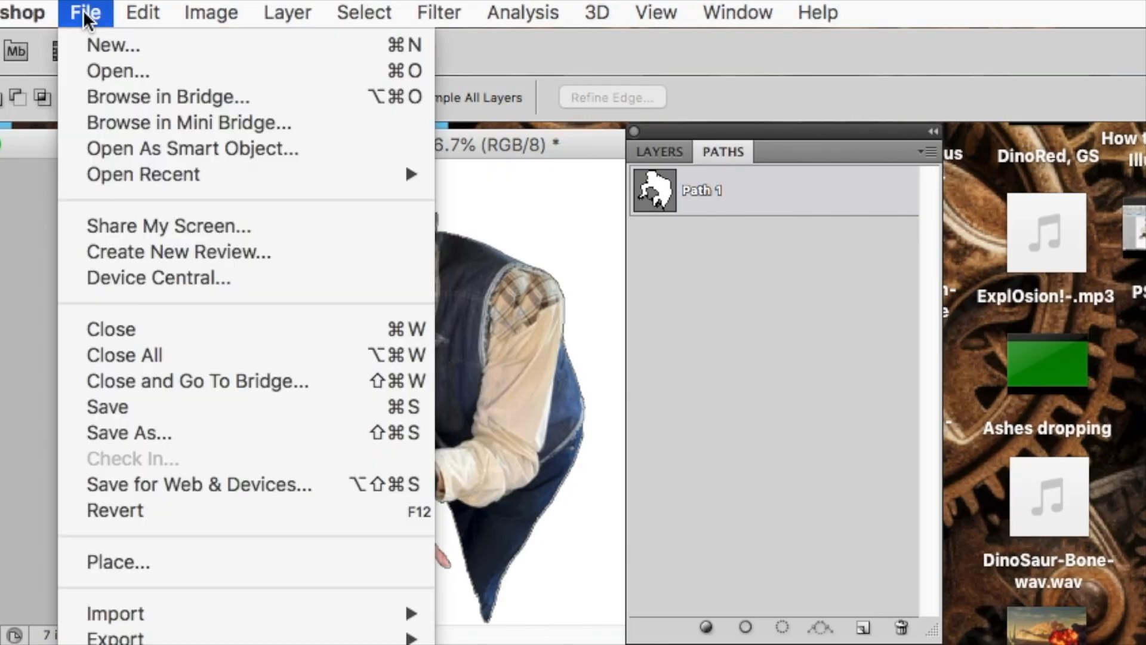
left_click(116, 433)
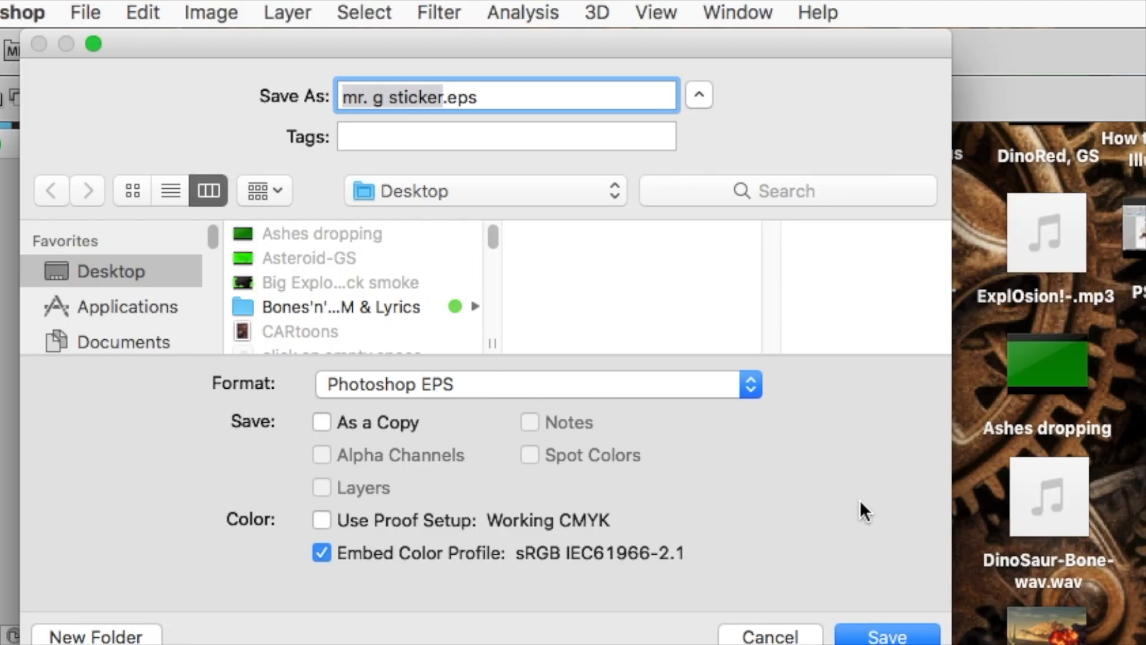
left_click(877, 637)
Step: Switch to Illustrator and position the clipped sticker at the right edge of the YouTube thumbnail template
left_click(1032, 432)
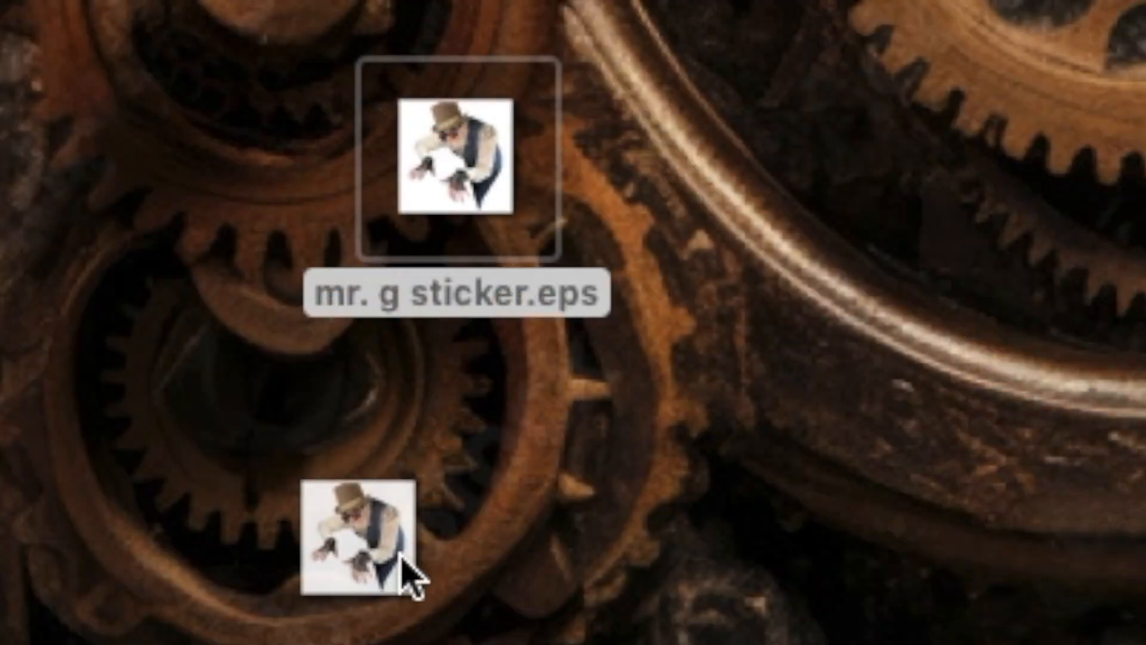
left_click_drag(401, 555, 251, 540)
left_click_drag(245, 518, 247, 521)
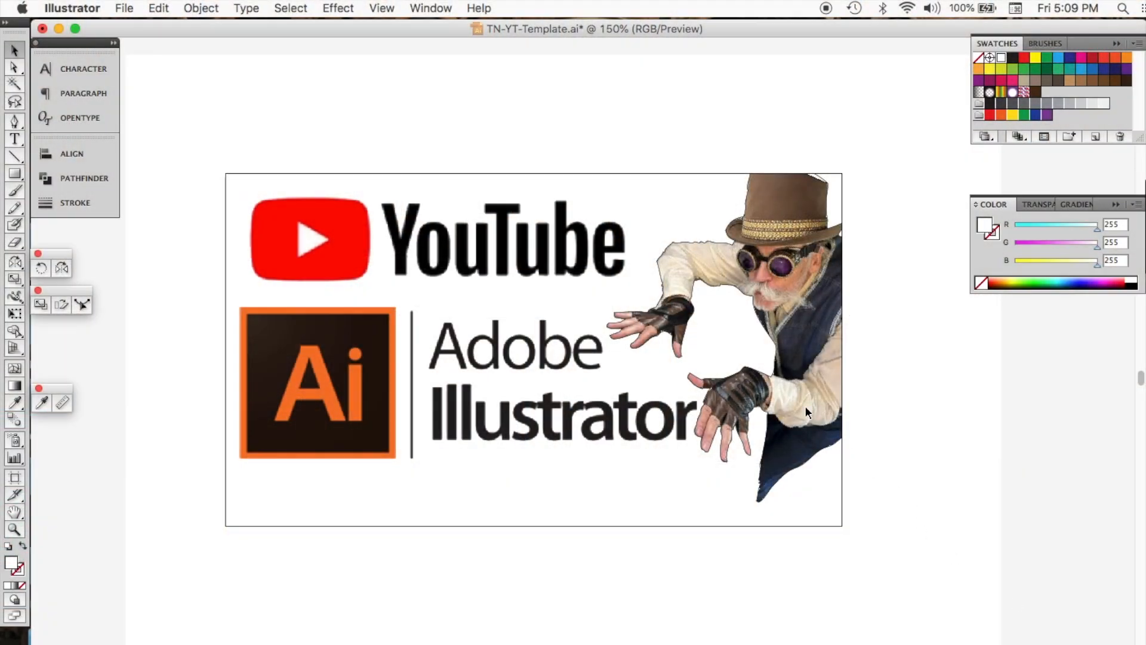
Step: Select the sticker's clipping path with the Direct Selection tool and set a copy of the outline left of the figure
left_click(15, 68)
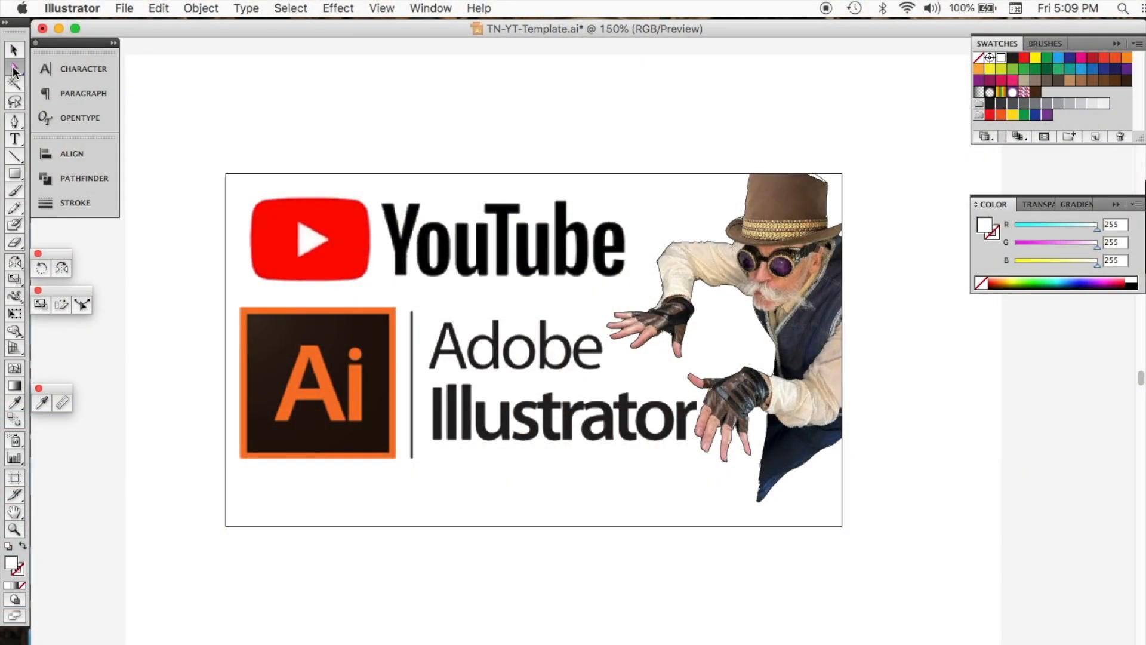
left_click(675, 246)
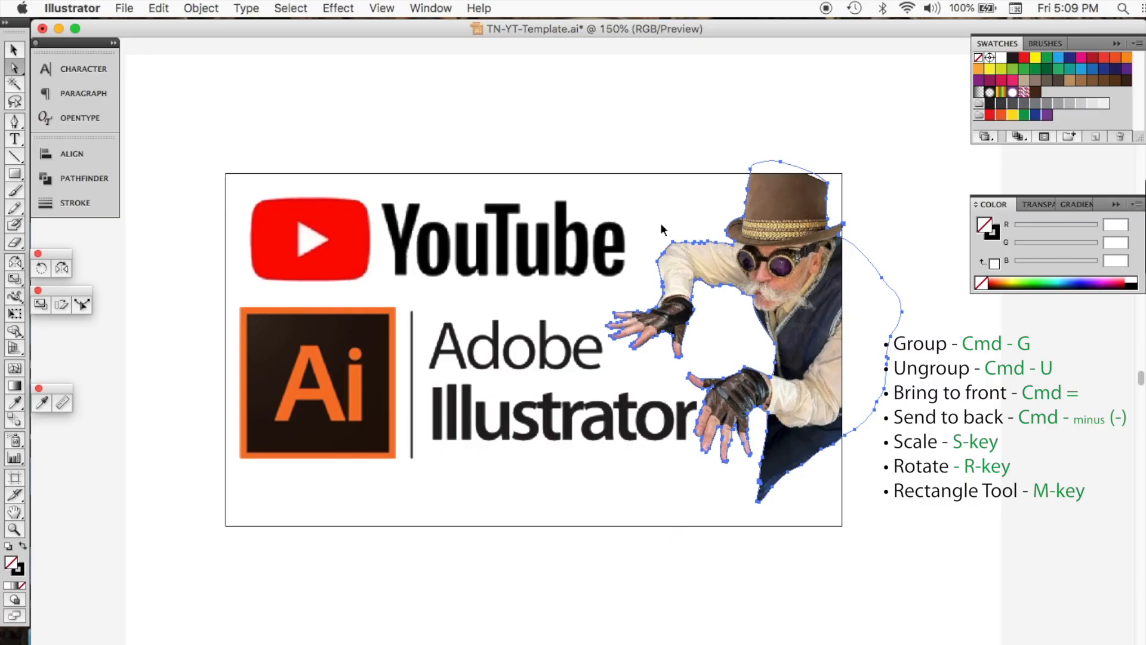
key("super+z")
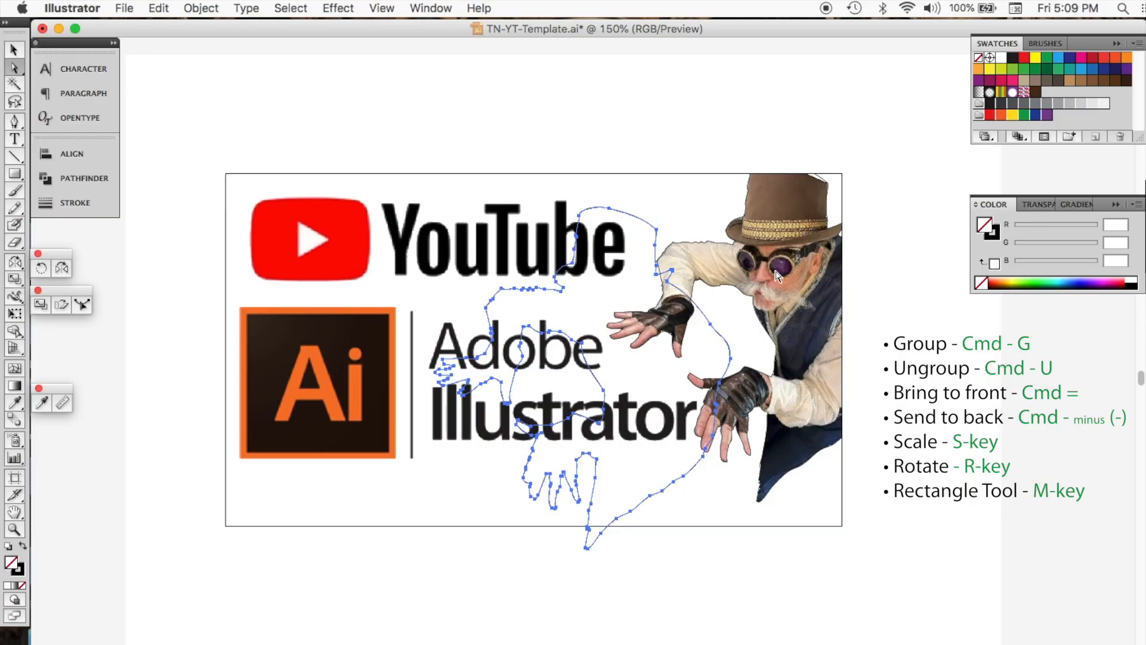
Step: Fill the outline copy with an orange swatch and deselect it
left_click(1115, 58)
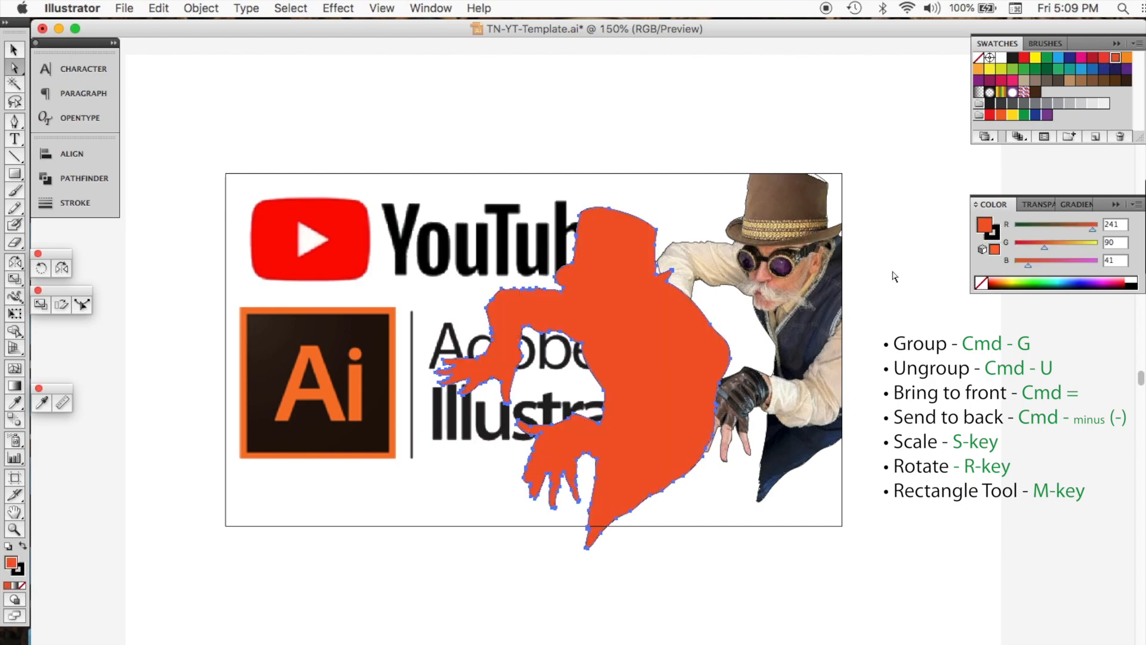
left_click(600, 133)
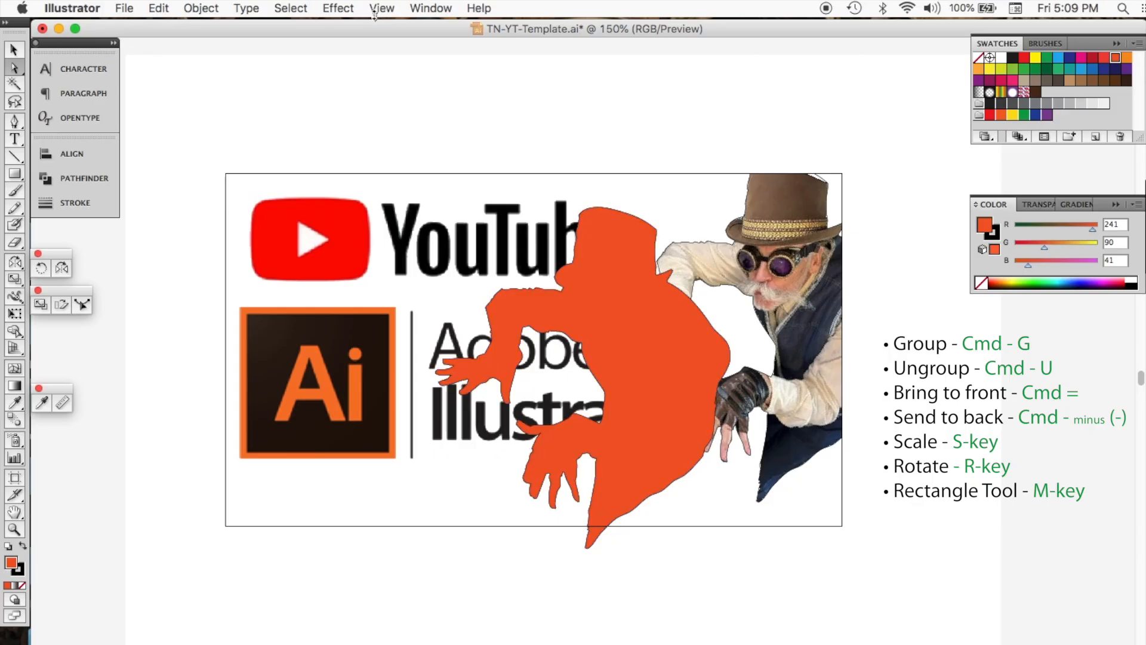
Step: Open Outer Glow for the orange silhouette and set the glow colour to F95808 in the Color Picker
key("super+a")
left_click(337, 8)
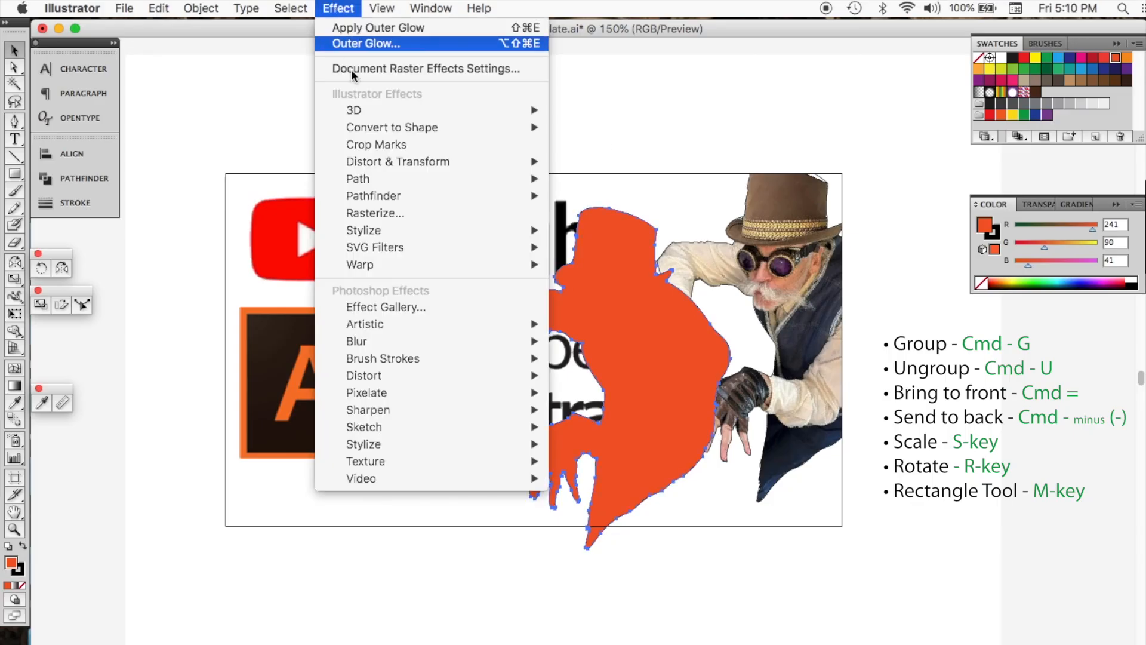
mouse_move(376, 229)
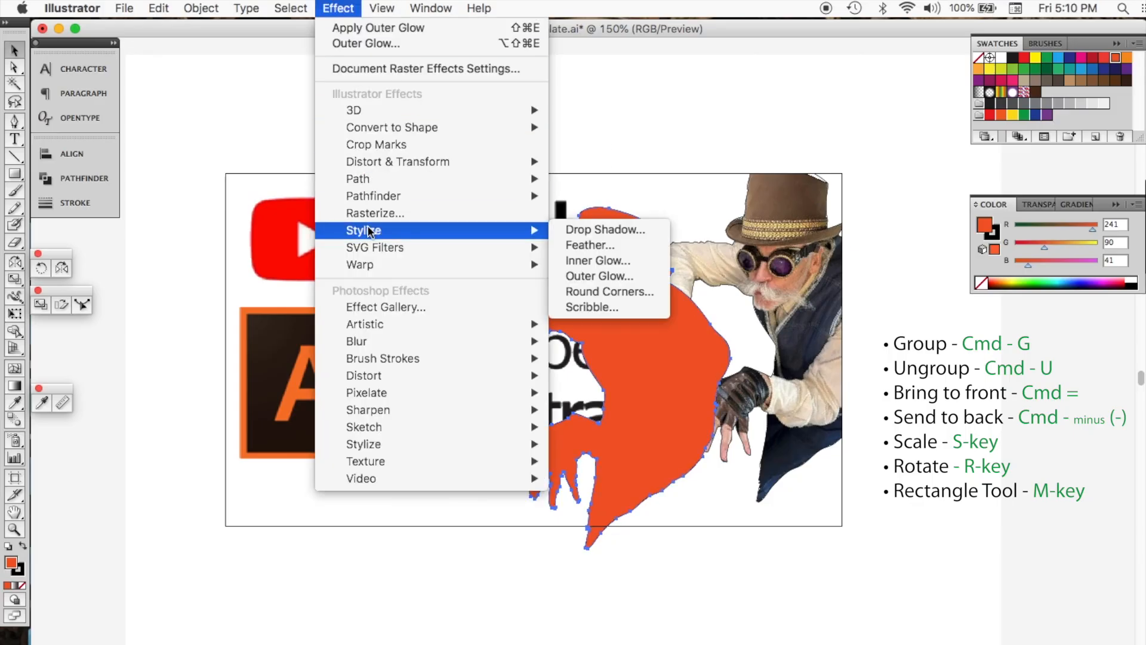
left_click(592, 277)
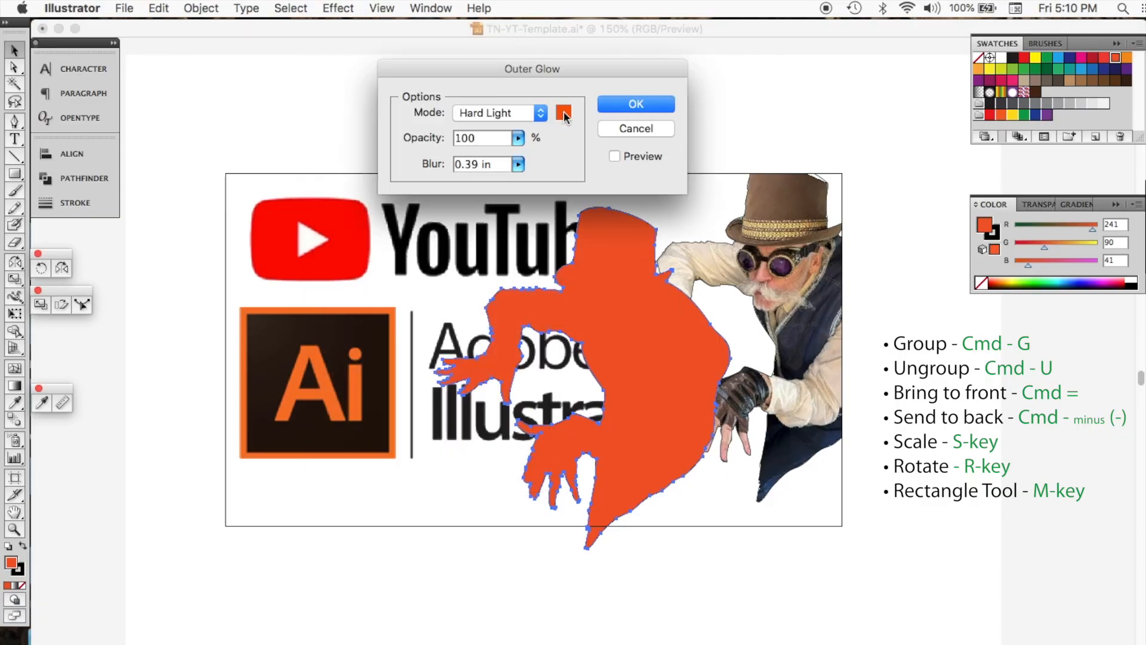
left_click(565, 115)
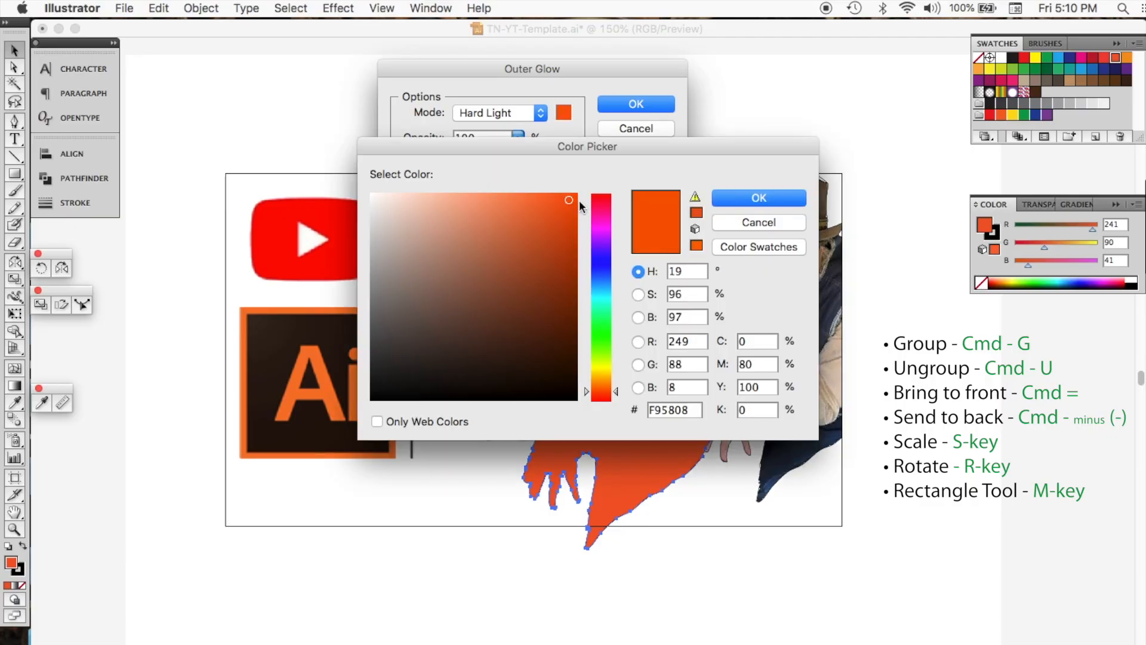
left_click_drag(573, 198, 574, 196)
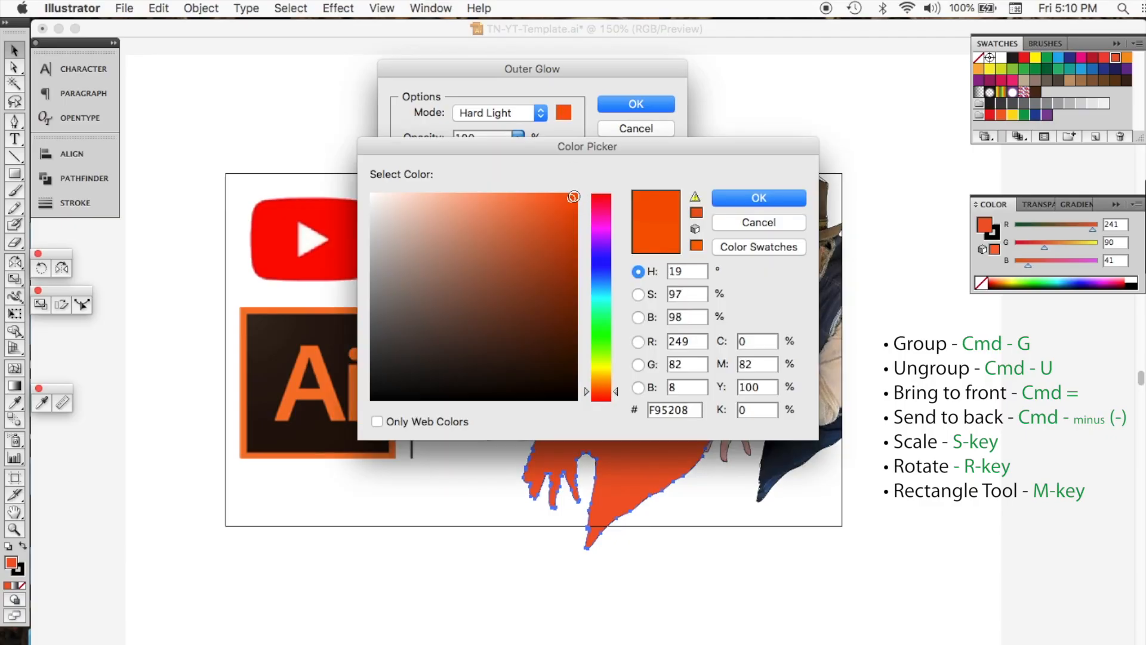
left_click(757, 198)
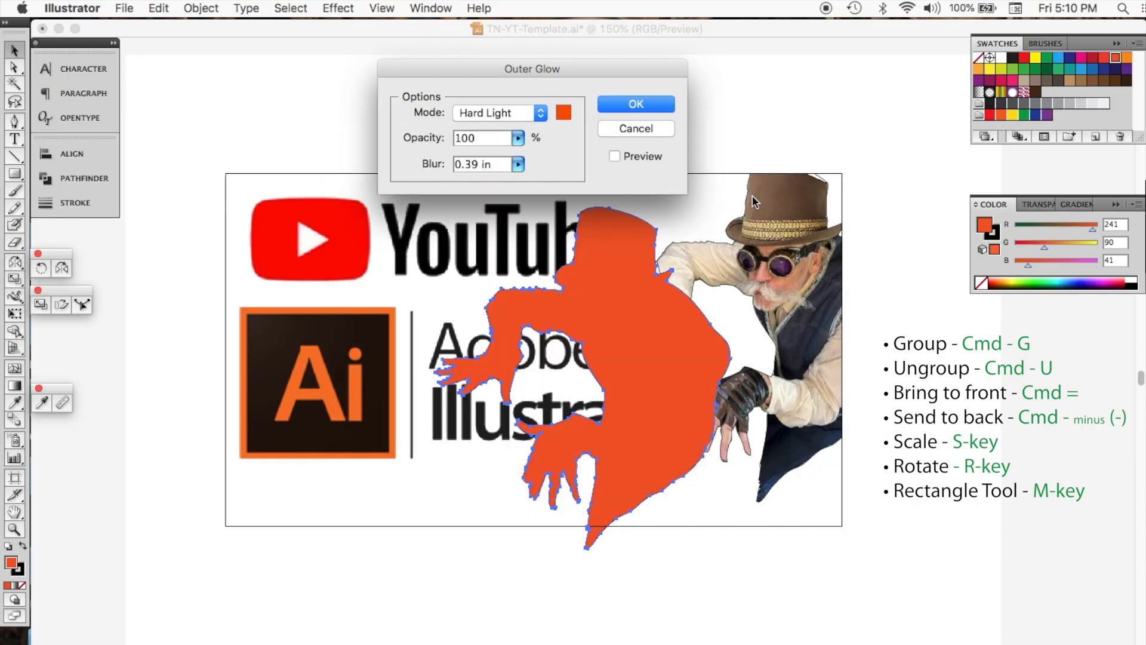
Step: Keep Hard Light mode, 100% opacity and 0.39 in blur, turn on Preview and apply the outer glow
left_click(539, 113)
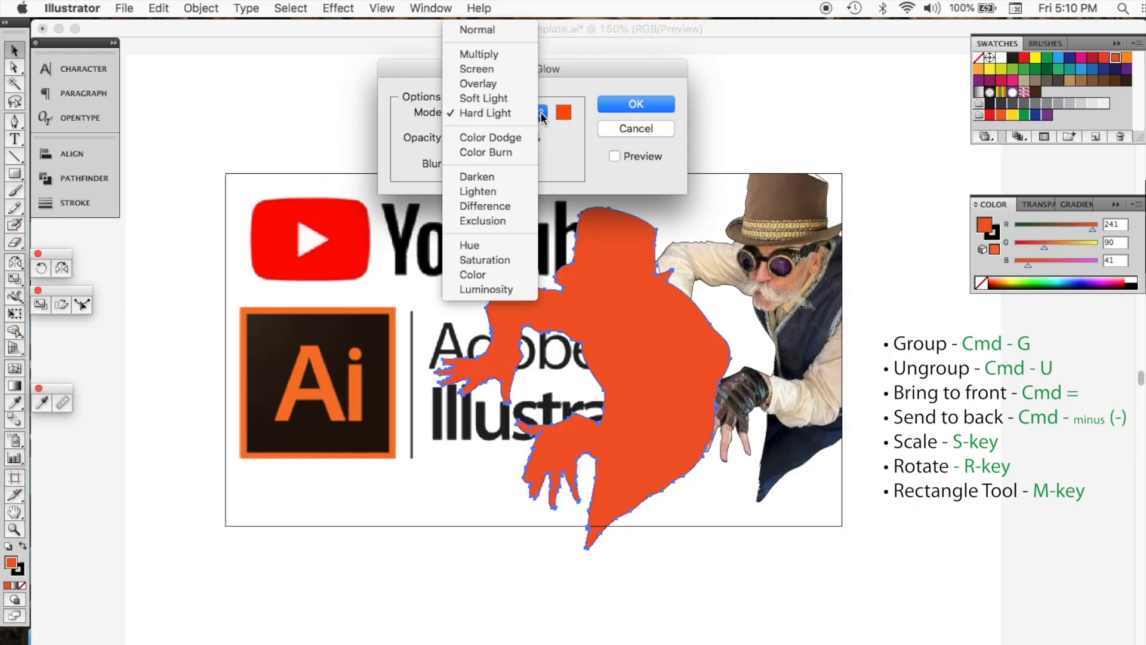
left_click(541, 117)
left_click(518, 138)
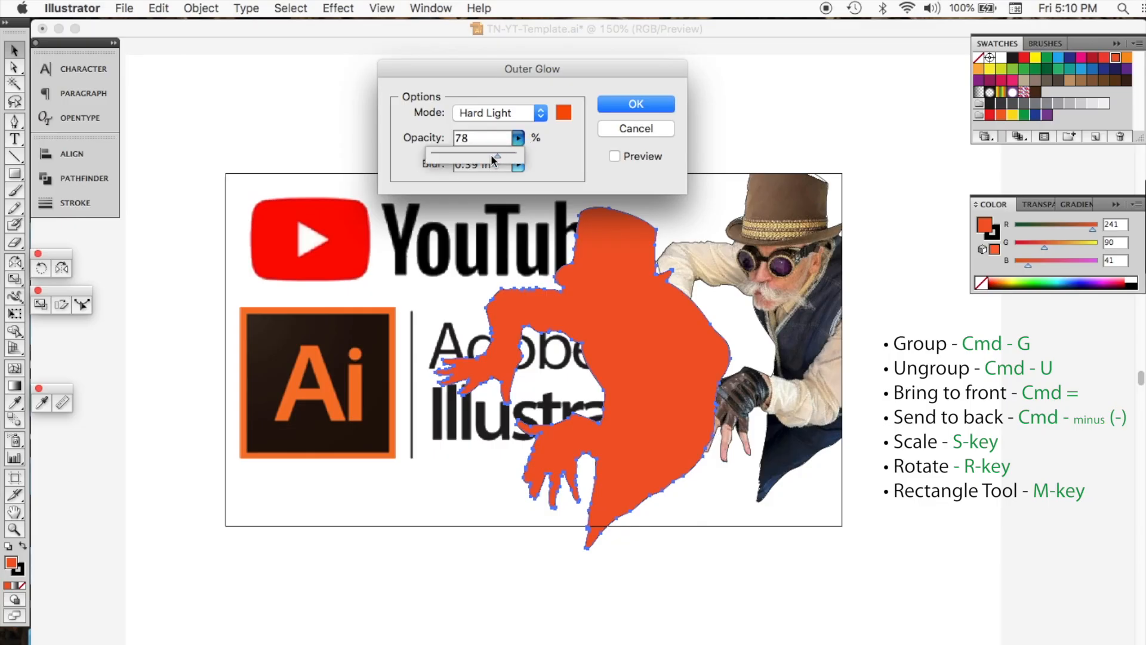
left_click(518, 167)
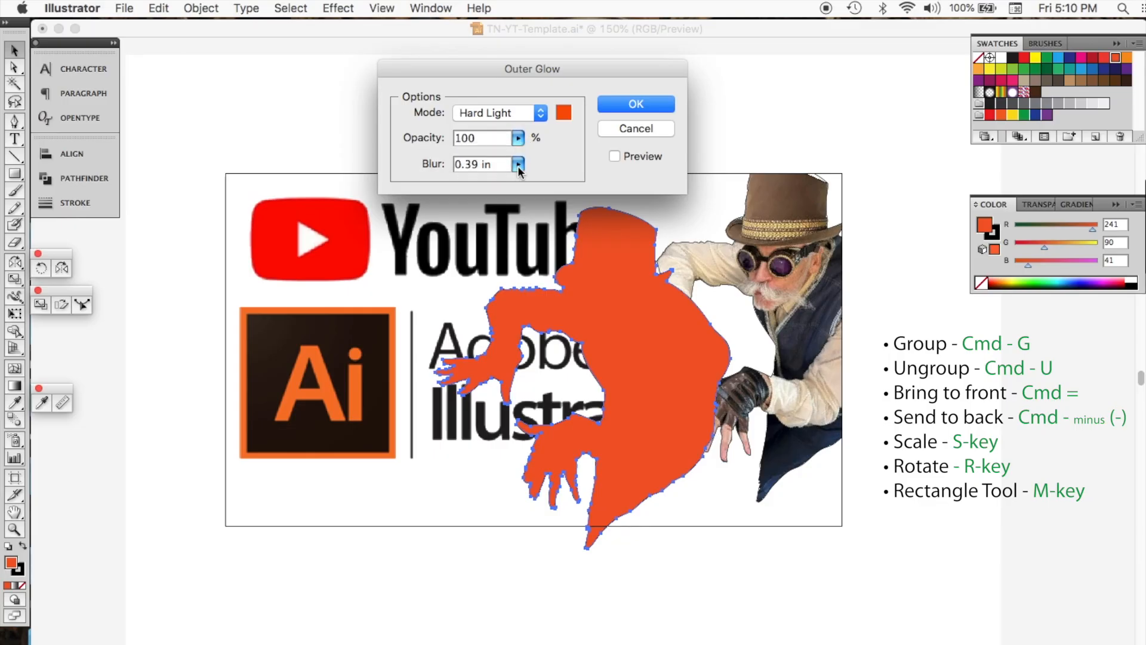
left_click(615, 157)
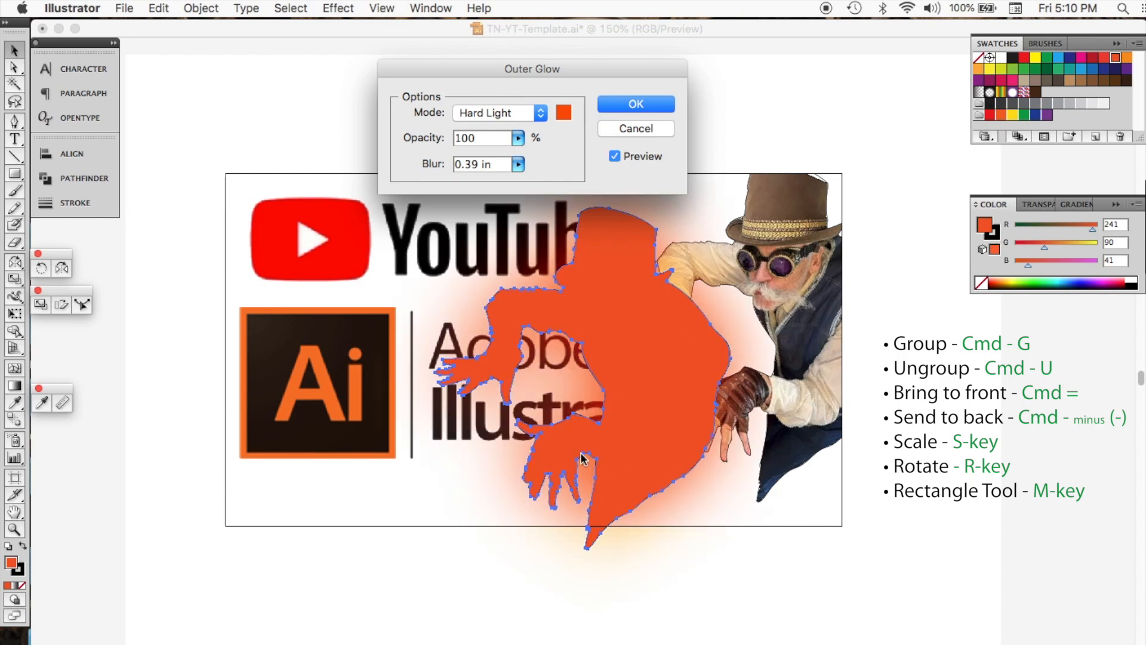
left_click(637, 105)
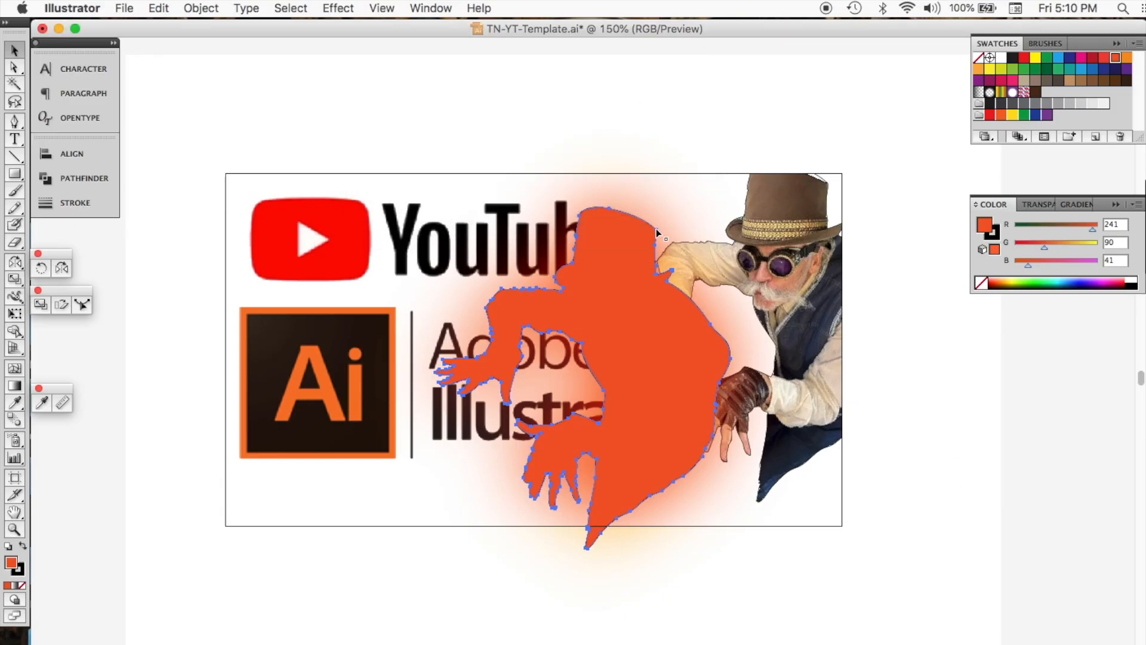
Step: Bring the sticker figure to the front and move the glowing orange silhouette behind it
mouse_move(657, 229)
left_mouse_down()
mouse_move(662, 196)
mouse_move(657, 233)
left_mouse_up()
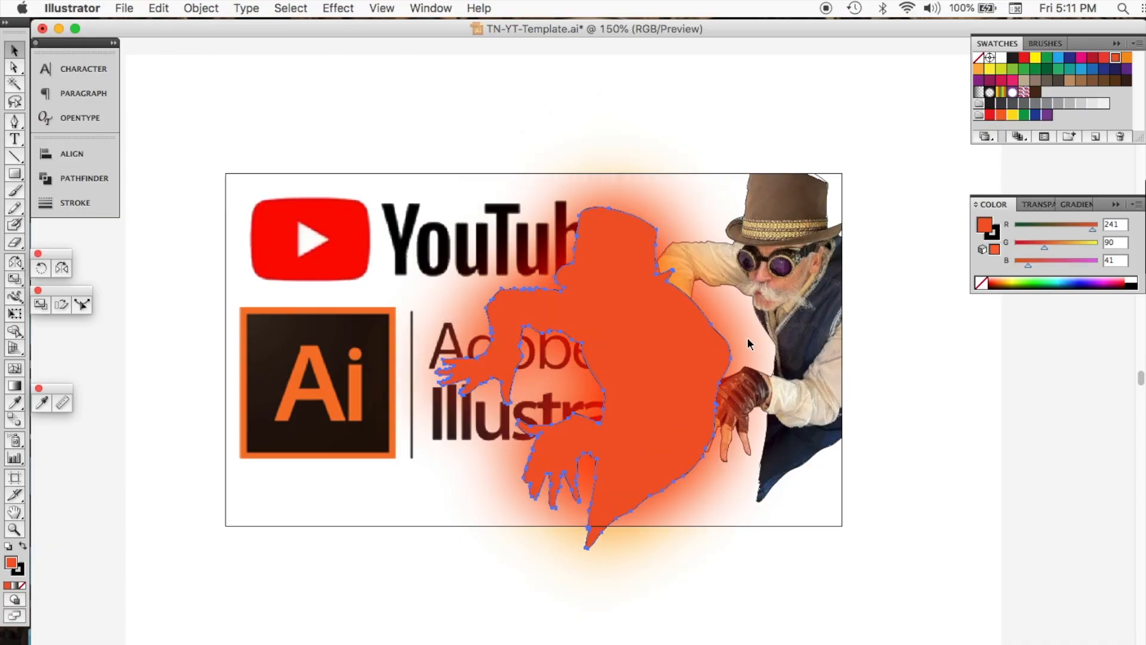
left_click(727, 354, "shift")
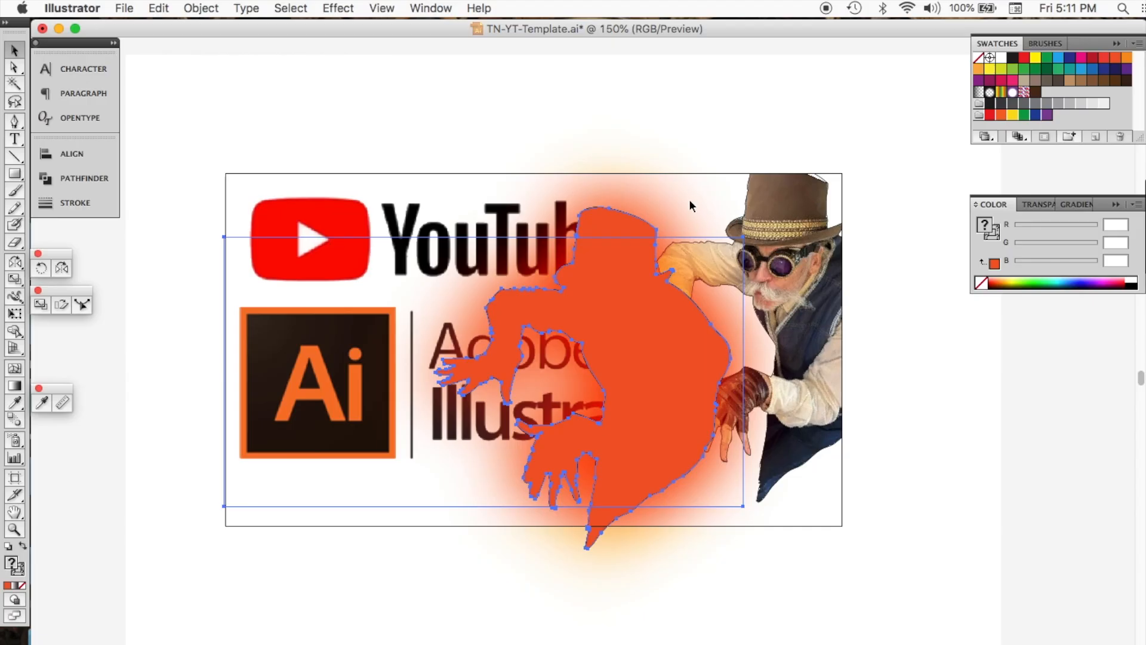
left_click_drag(672, 207, 634, 219)
left_click(664, 214)
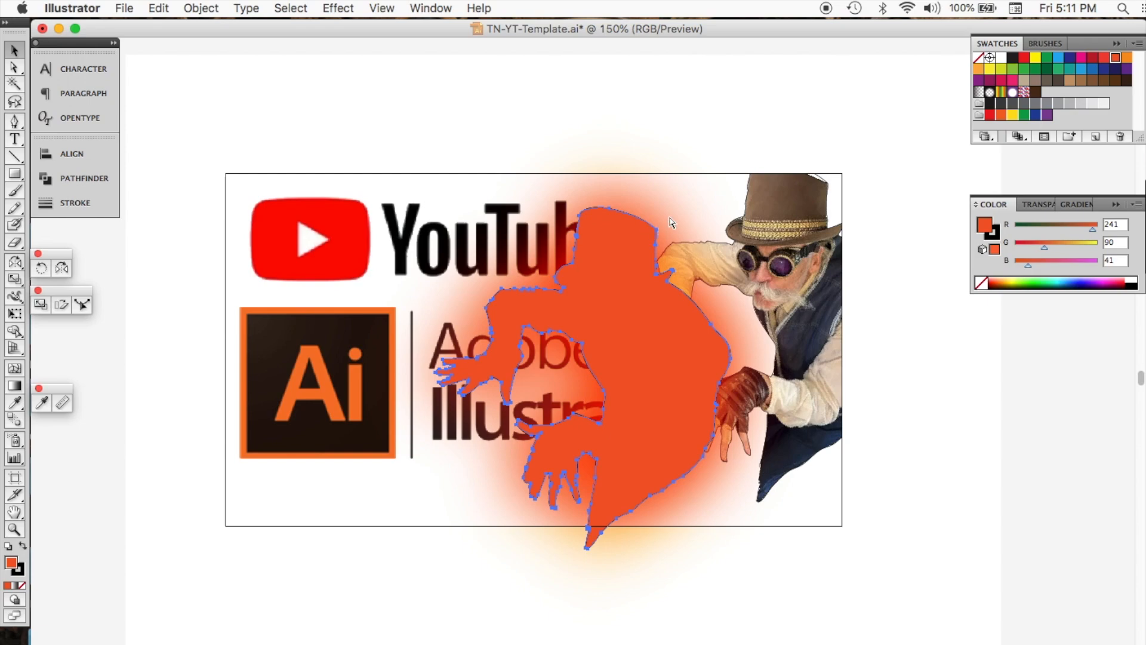
left_click(733, 225)
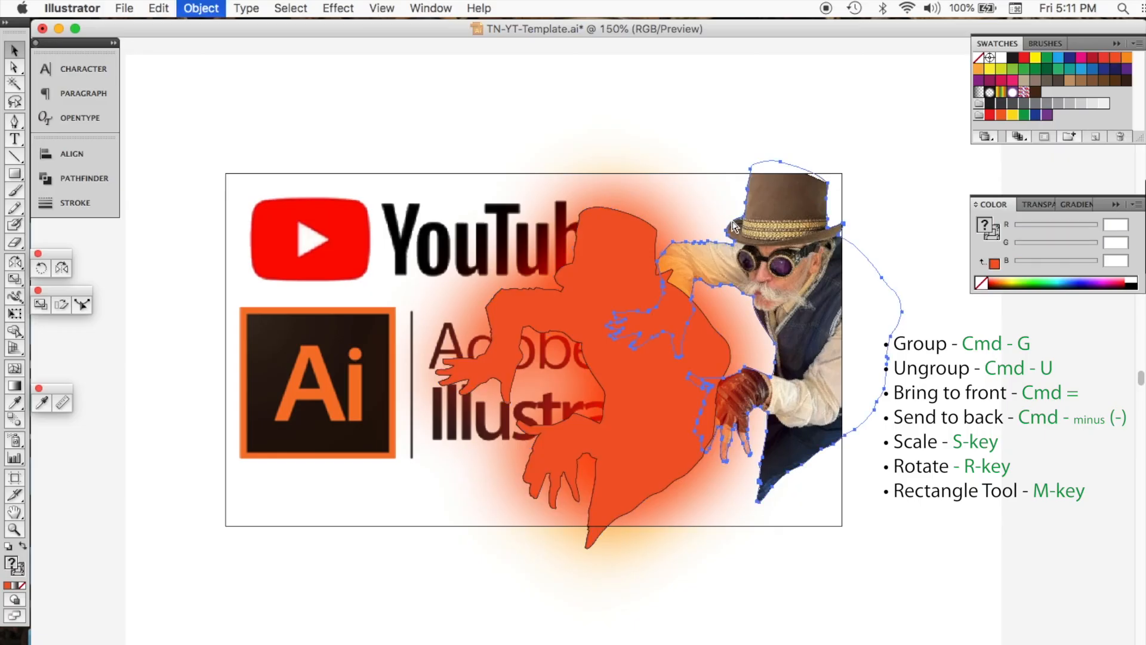
key("super+shift+bracketright")
left_click_drag(656, 231, 827, 187)
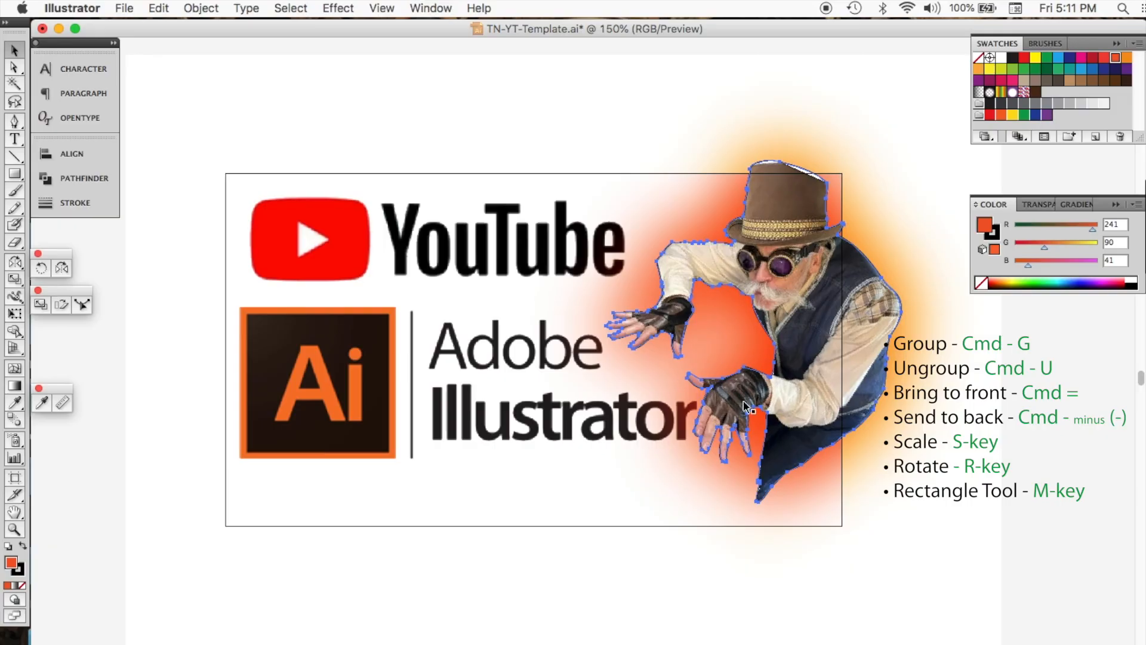
Step: Clip all the artwork to the thumbnail frame with a clipping mask, then deselect
left_click_drag(954, 522, 966, 514)
key("super+7")
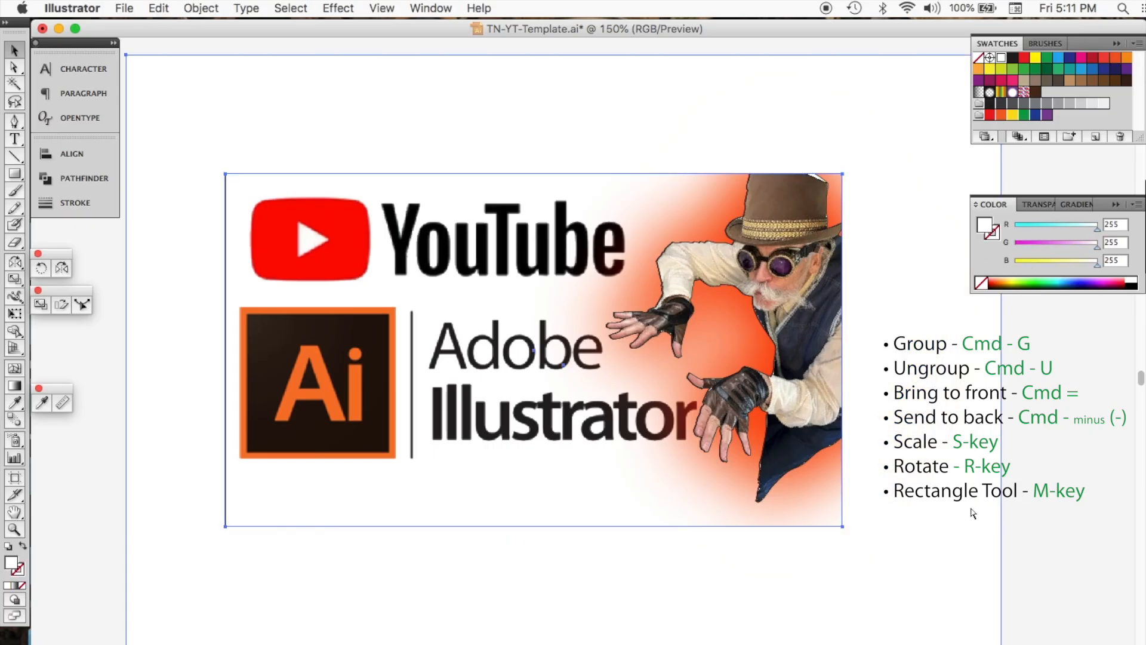
left_click(1063, 464)
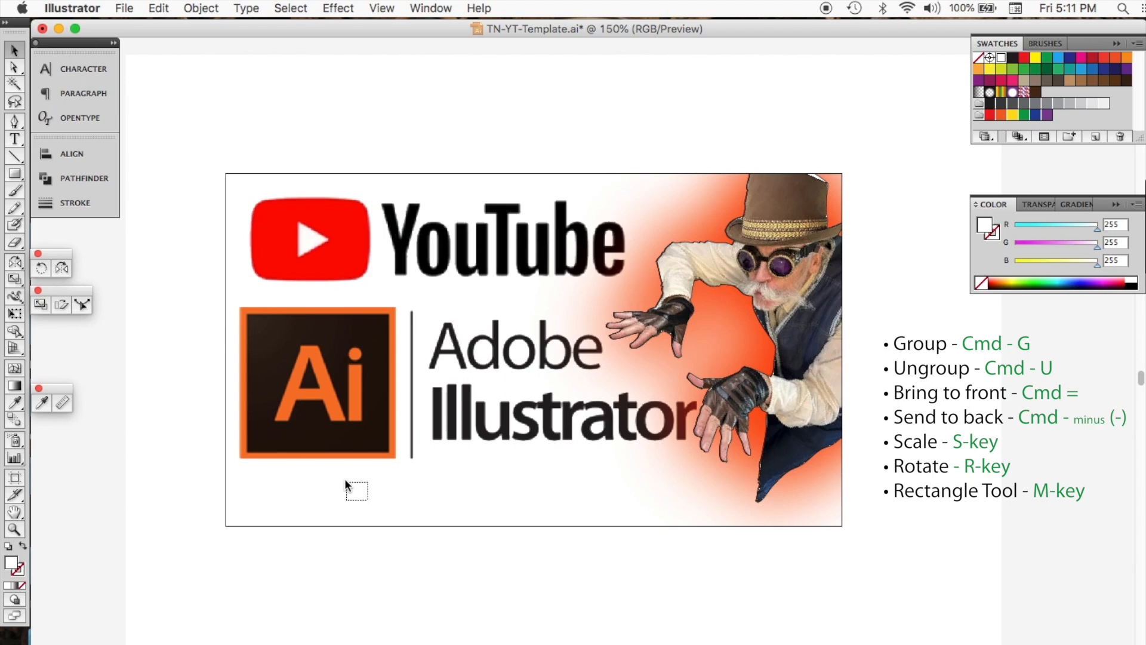
Step: Select the YouTube logo and Adobe Illustrator title group and nudge it slightly downward, then deselect
left_click(332, 445)
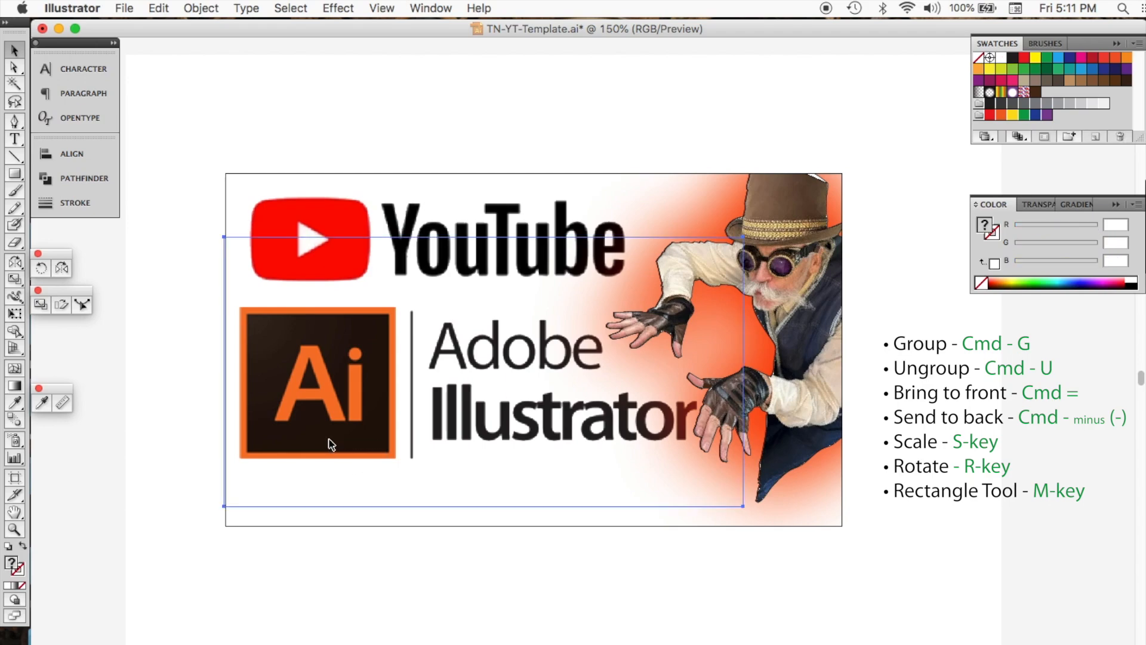
key("Down")
key("Down")
key("Down")
key("Down")
key("Down")
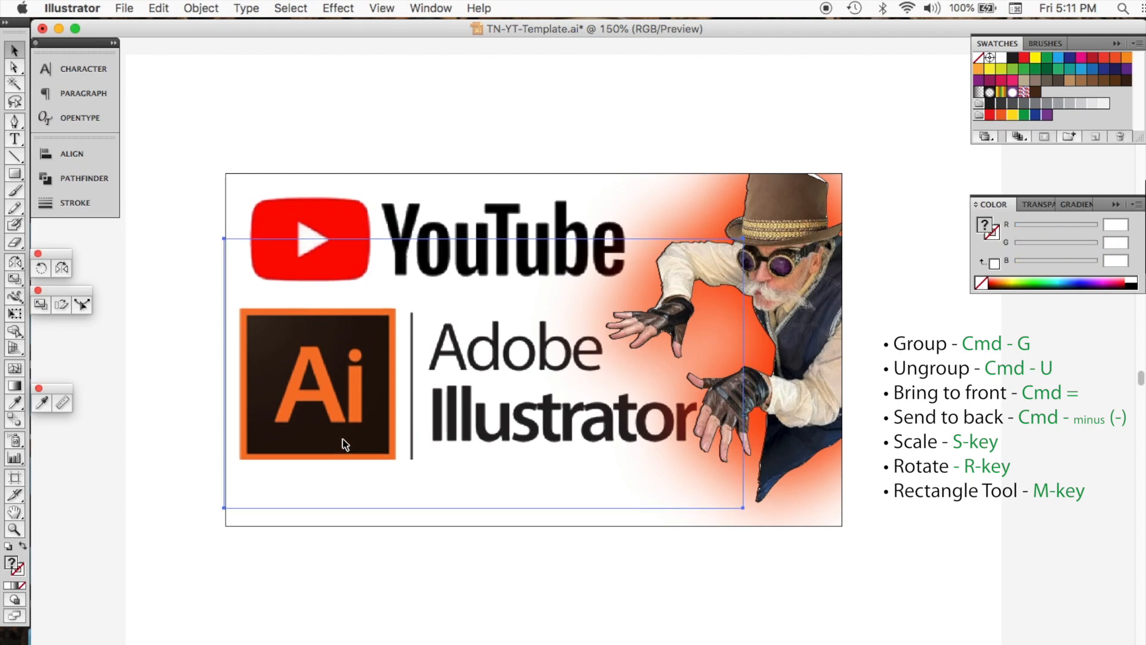
key("Down")
key("Down")
key("Down")
key("Down")
key("Down")
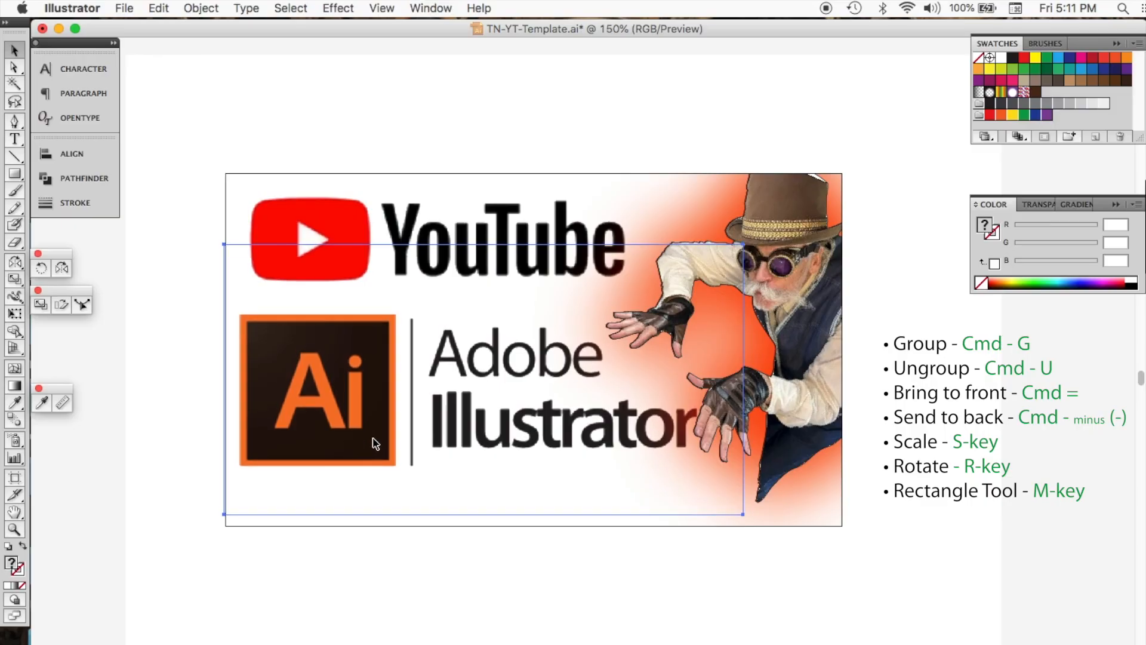
left_click(1118, 449)
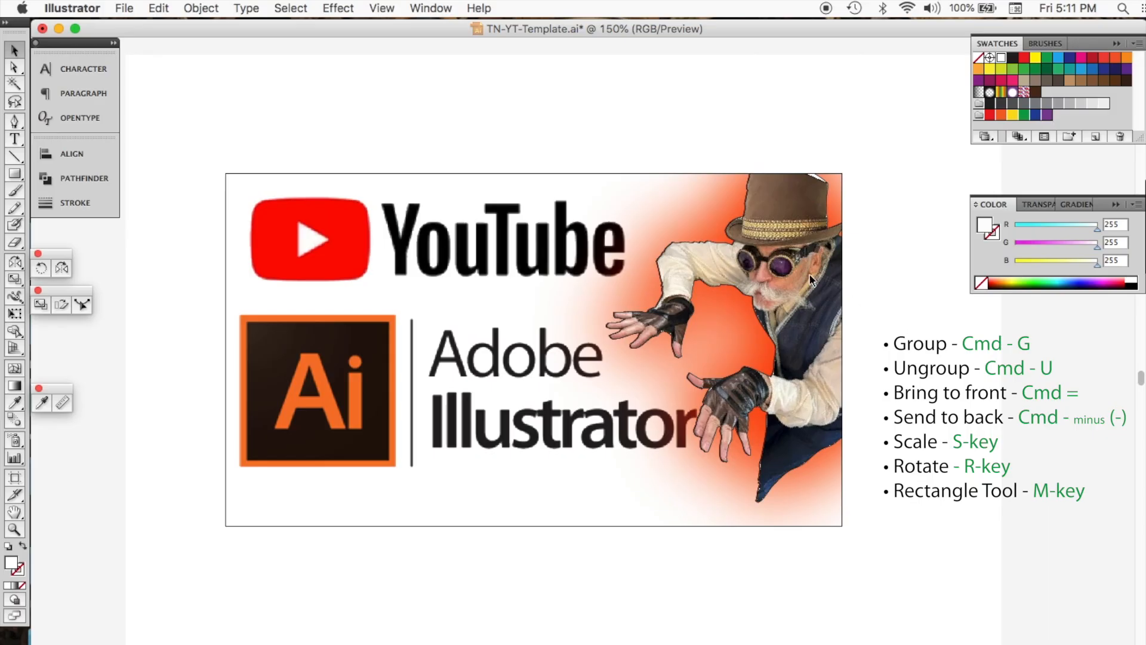
Step: Rotate the orange silhouette slightly behind the figure and nudge it to the right, then deselect
left_click_drag(745, 212, 759, 214)
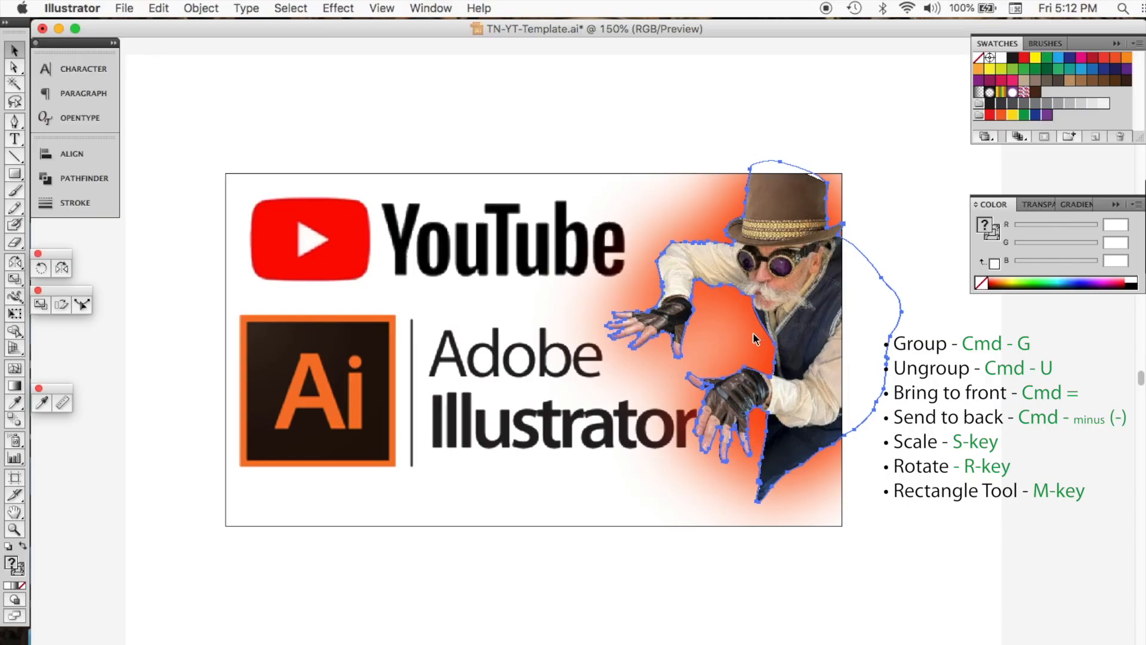
key("r")
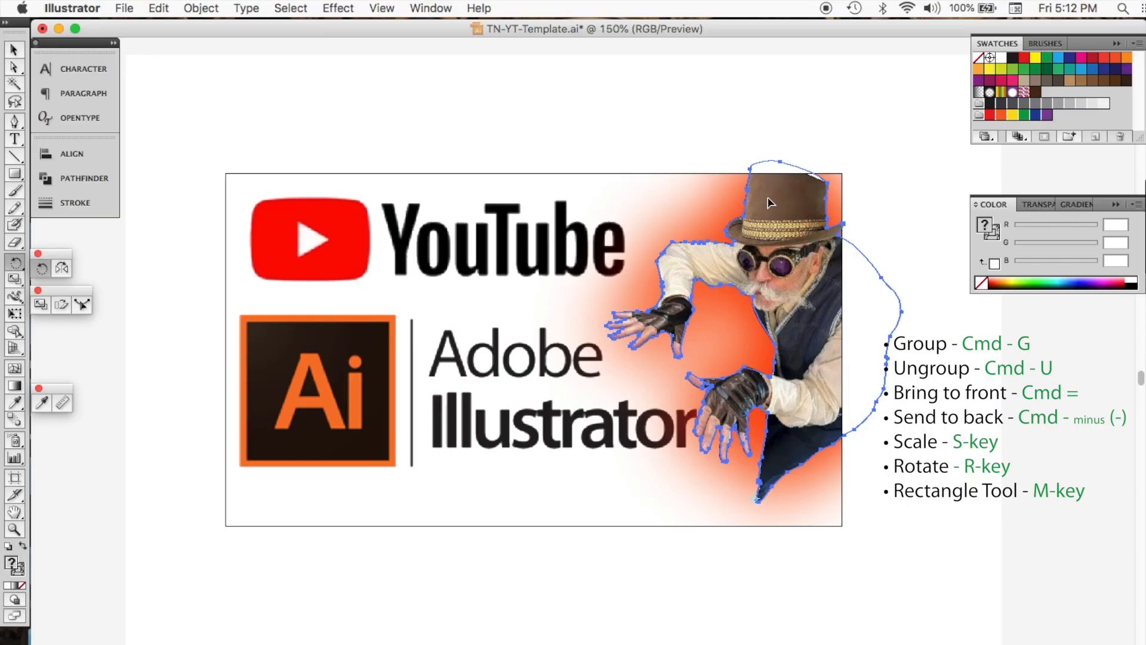
left_click_drag(788, 174, 776, 160)
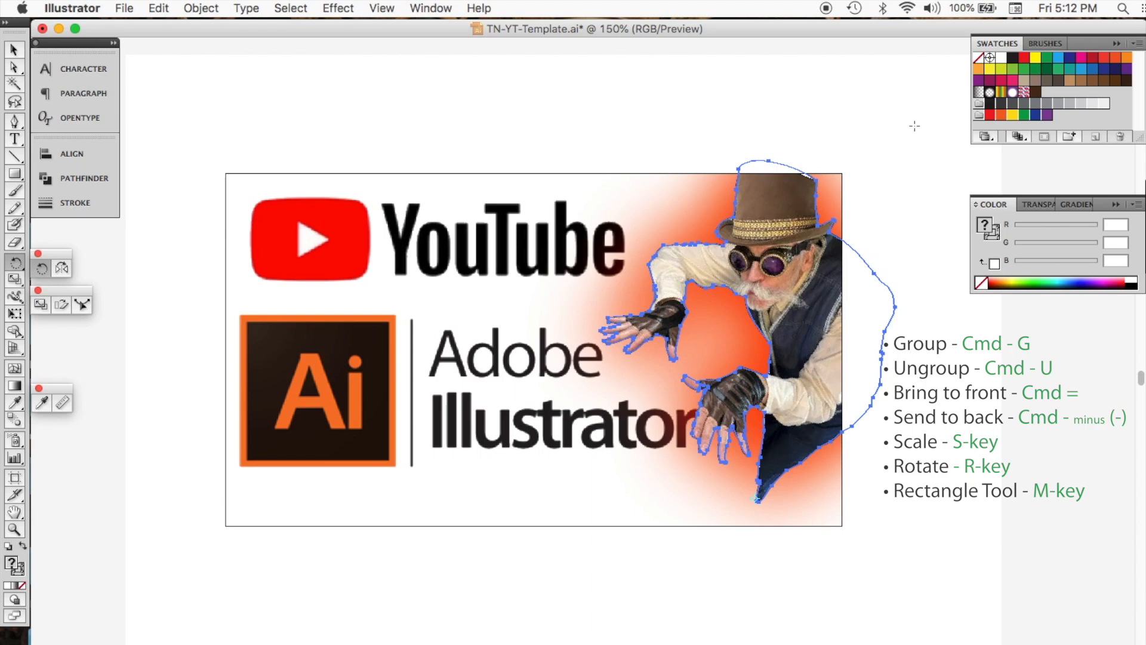
key("Right")
key("Right")
key("Right")
key("Right")
key("Right")
key("Right")
key("Right")
key("Right")
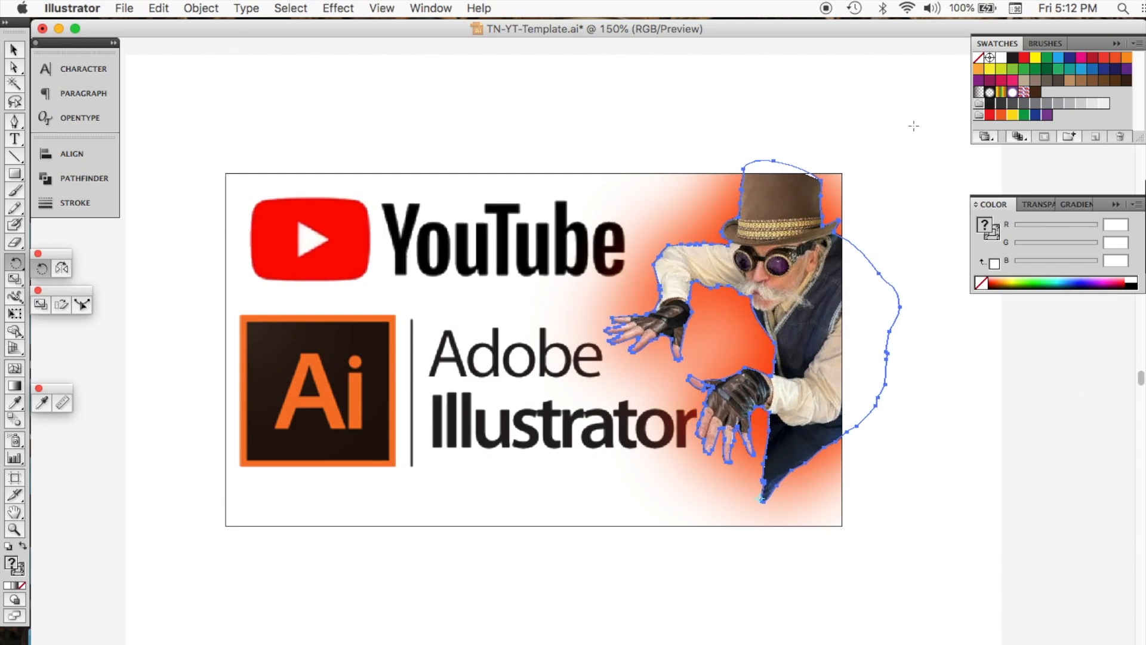
left_click(15, 50)
left_click(442, 113)
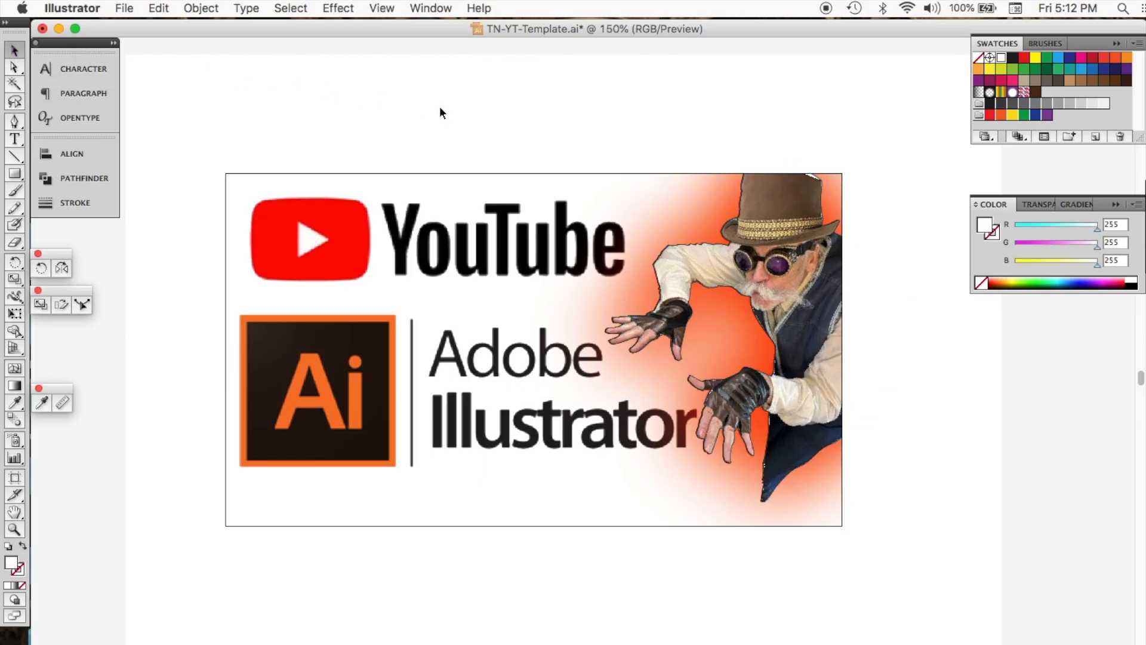
Step: Save the thumbnail document, confirming the save despite the outside-modification notice
key("super+s")
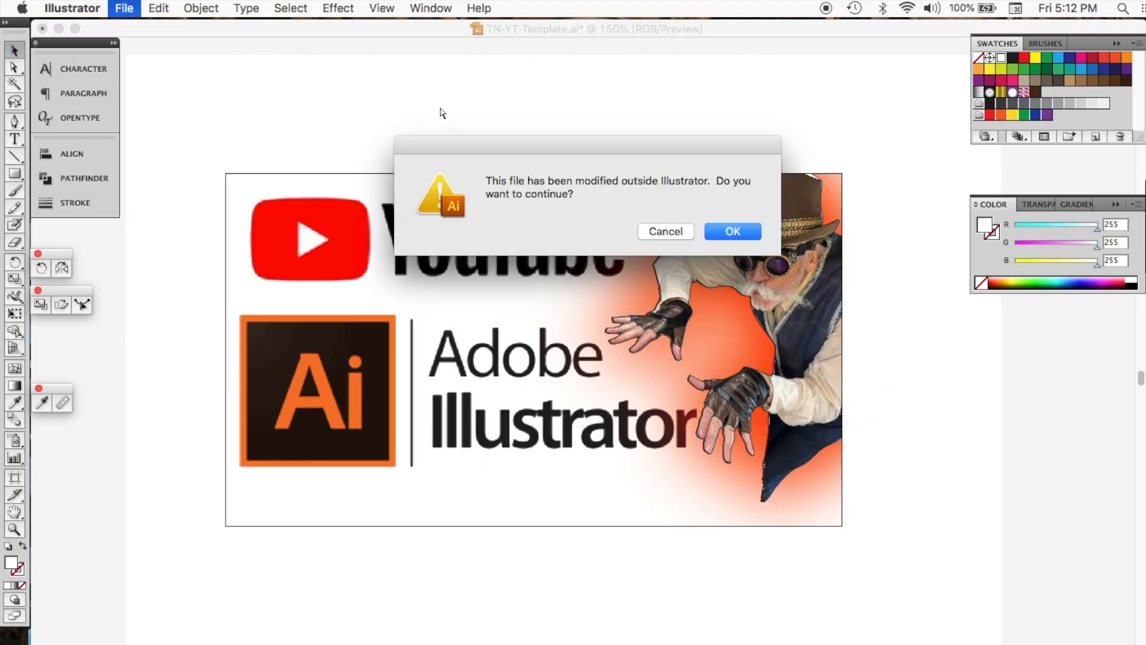
left_click(733, 232)
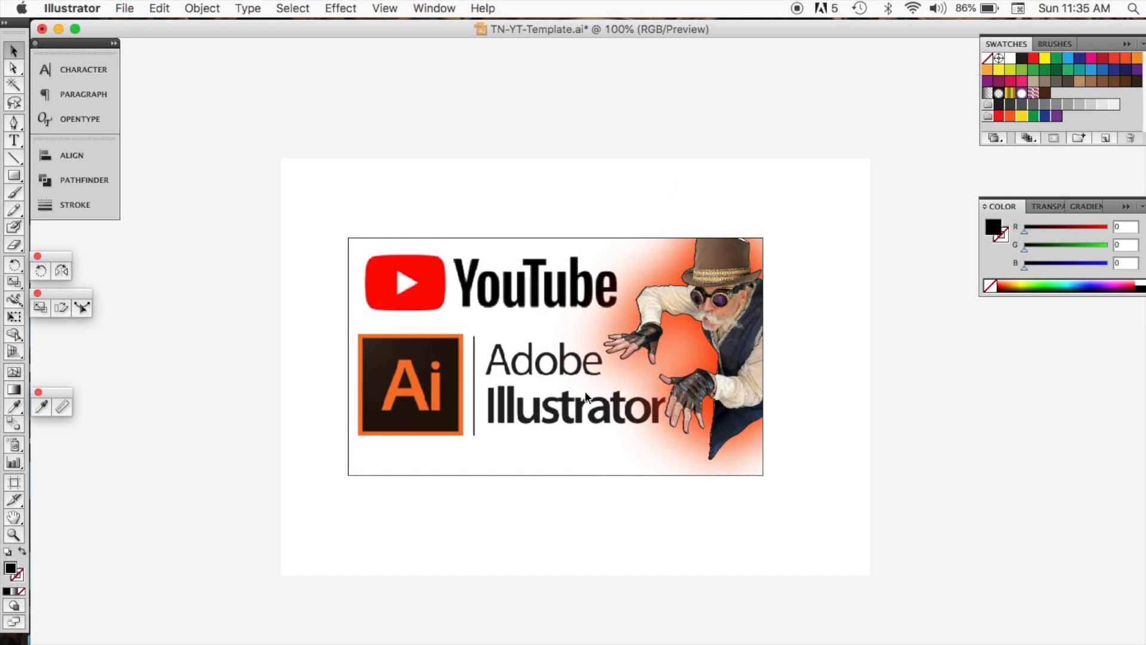
Step: Zoom in on the figure's hat, select the silhouette behind it and move it up and to the left
left_click(576, 400)
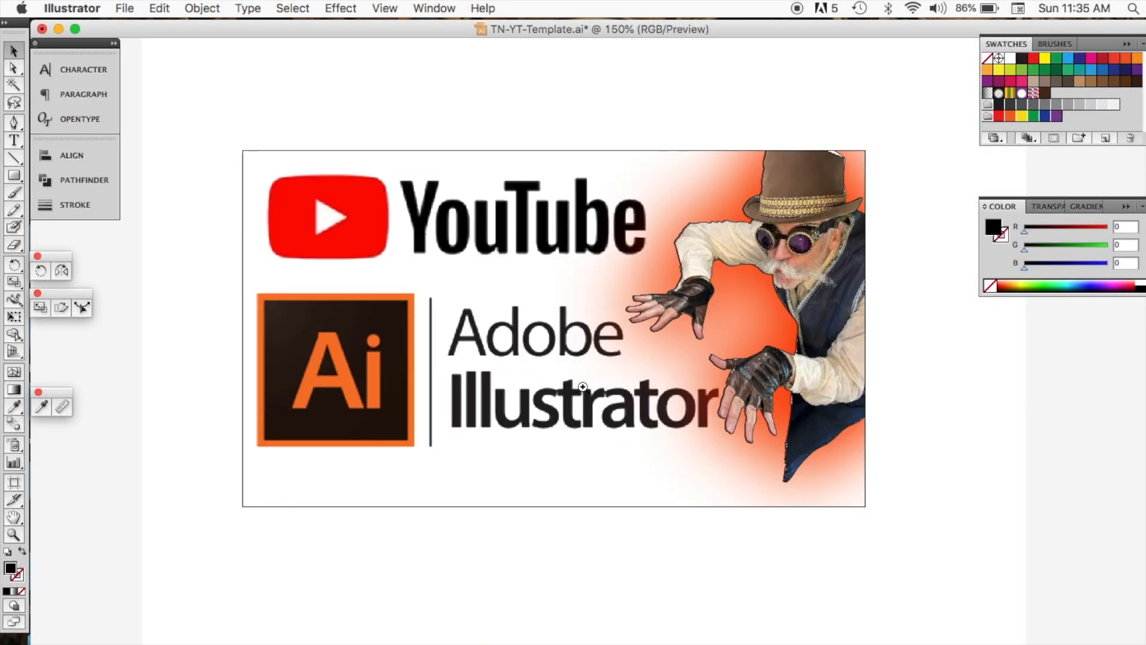
left_click(617, 339)
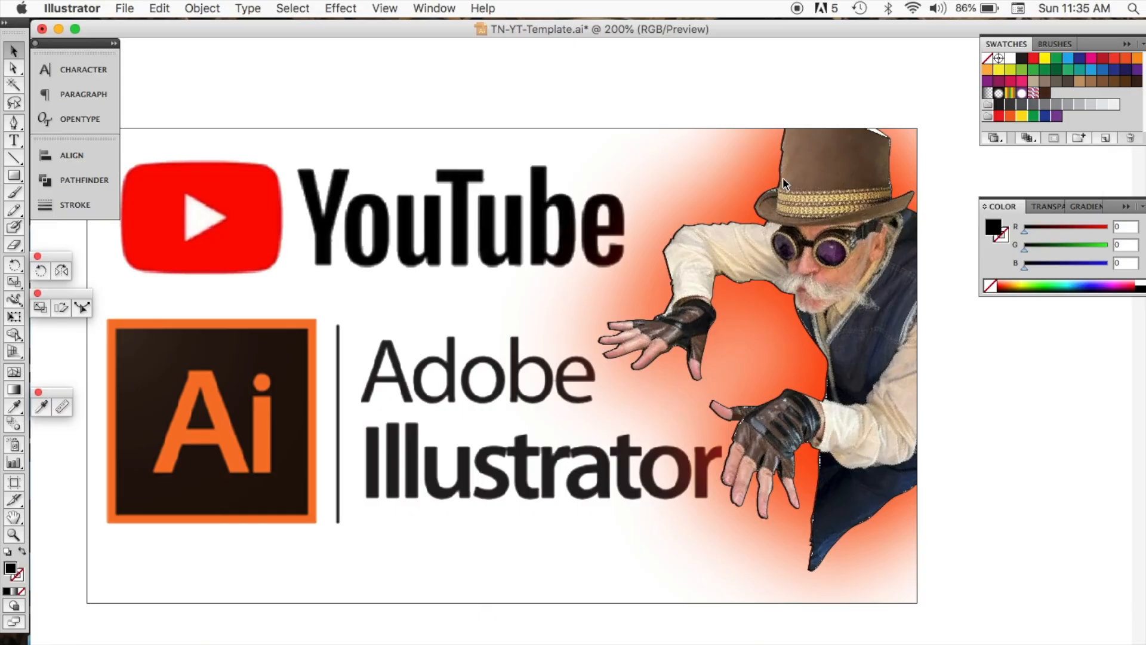
left_click(762, 200)
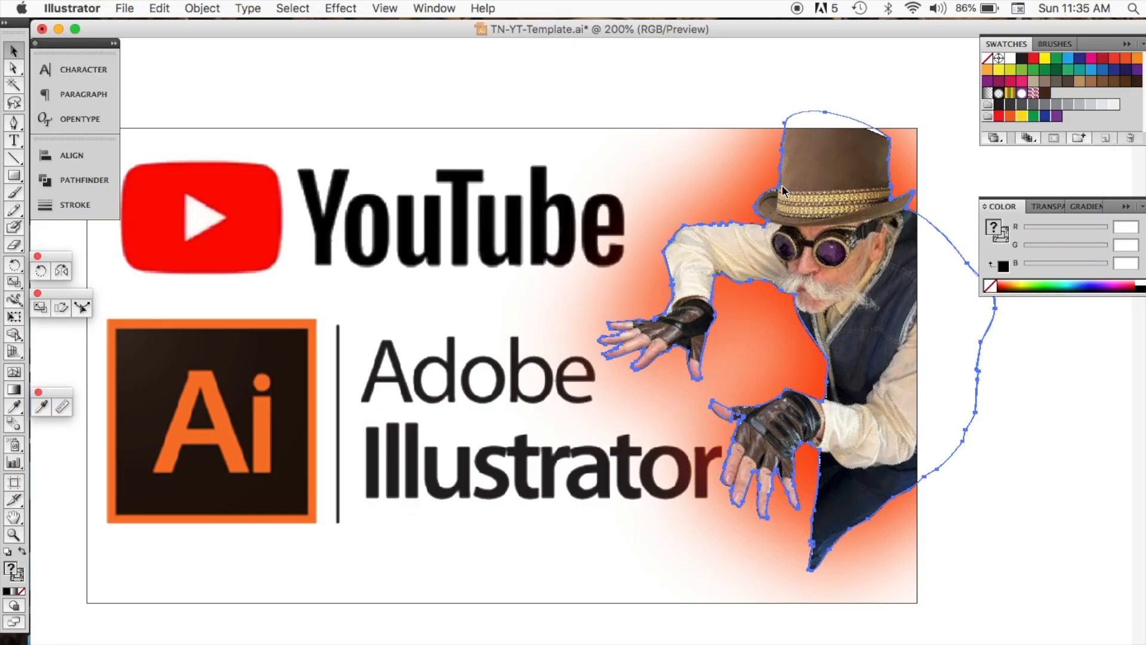
left_click(775, 154)
left_click(780, 148)
left_click(780, 148)
left_click(782, 153)
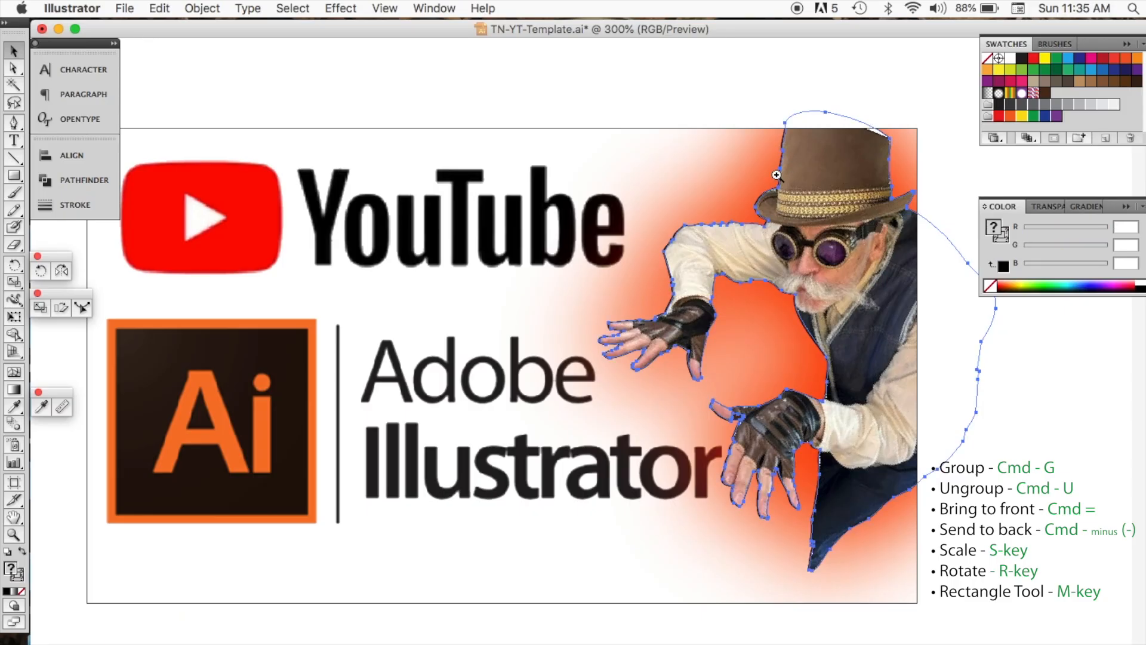
left_click(777, 176, "super")
left_click(585, 397, "super")
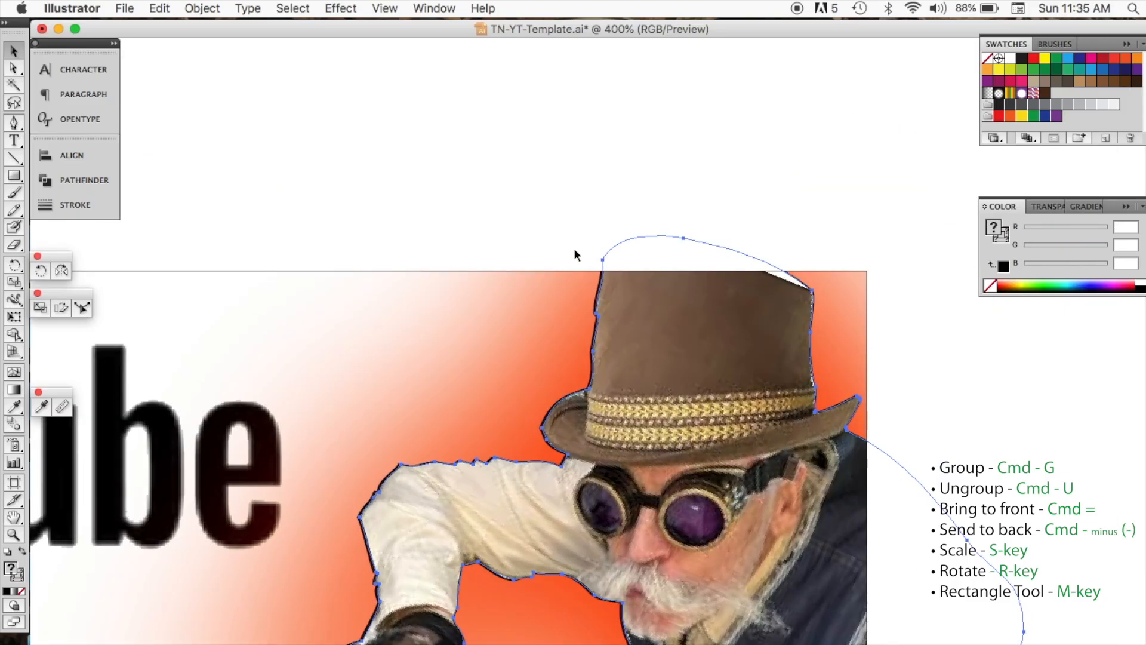
left_click(592, 294)
left_click(599, 288)
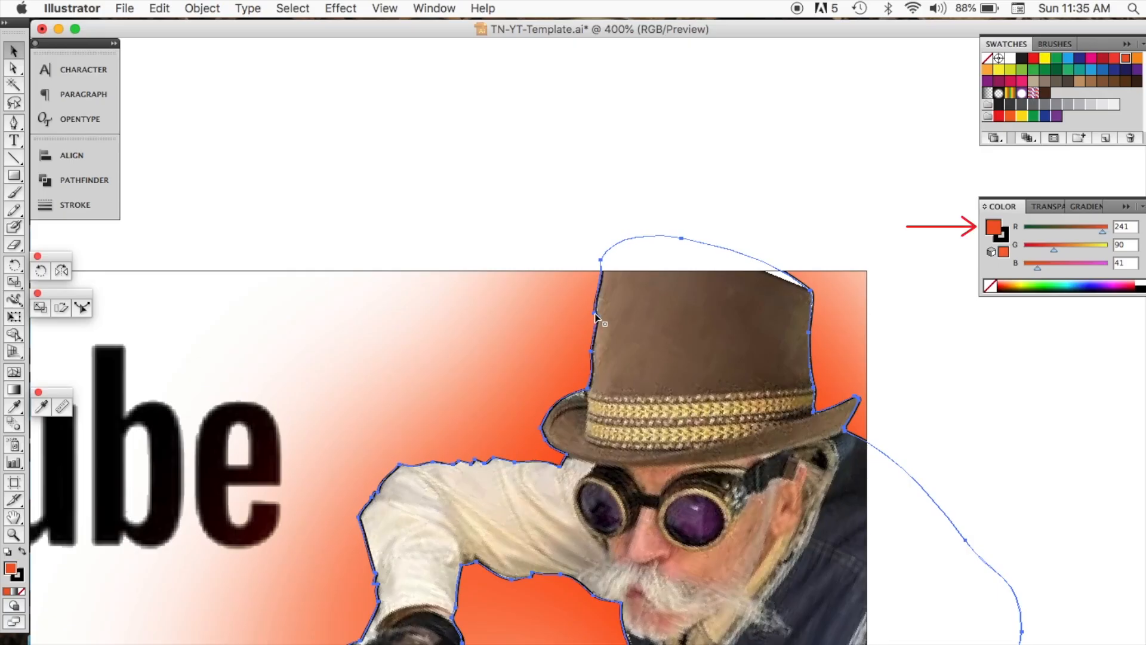
left_click_drag(593, 314, 561, 256)
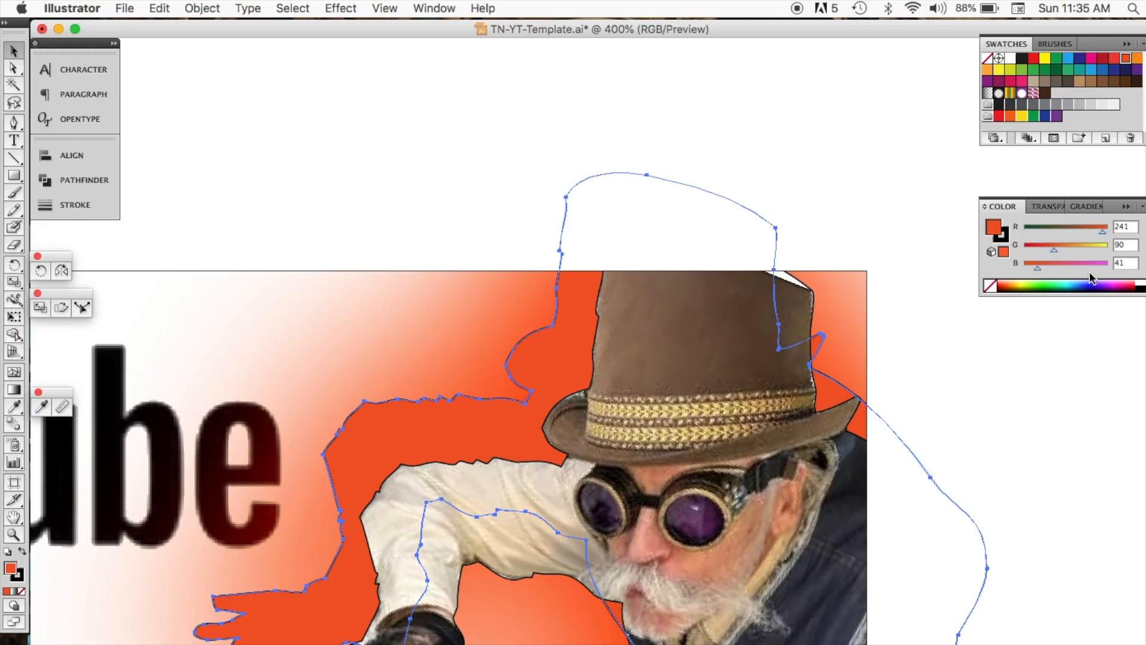
Step: Set the silhouette's fill to black and undo its orange outer glow
left_click(1139, 288)
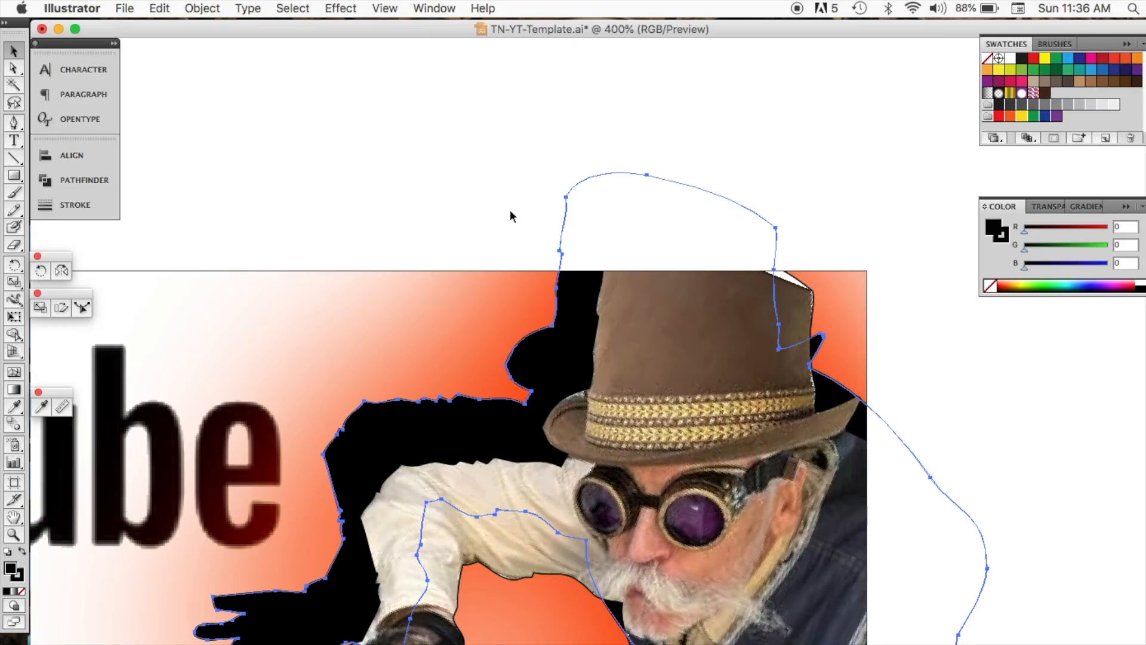
key("super+z")
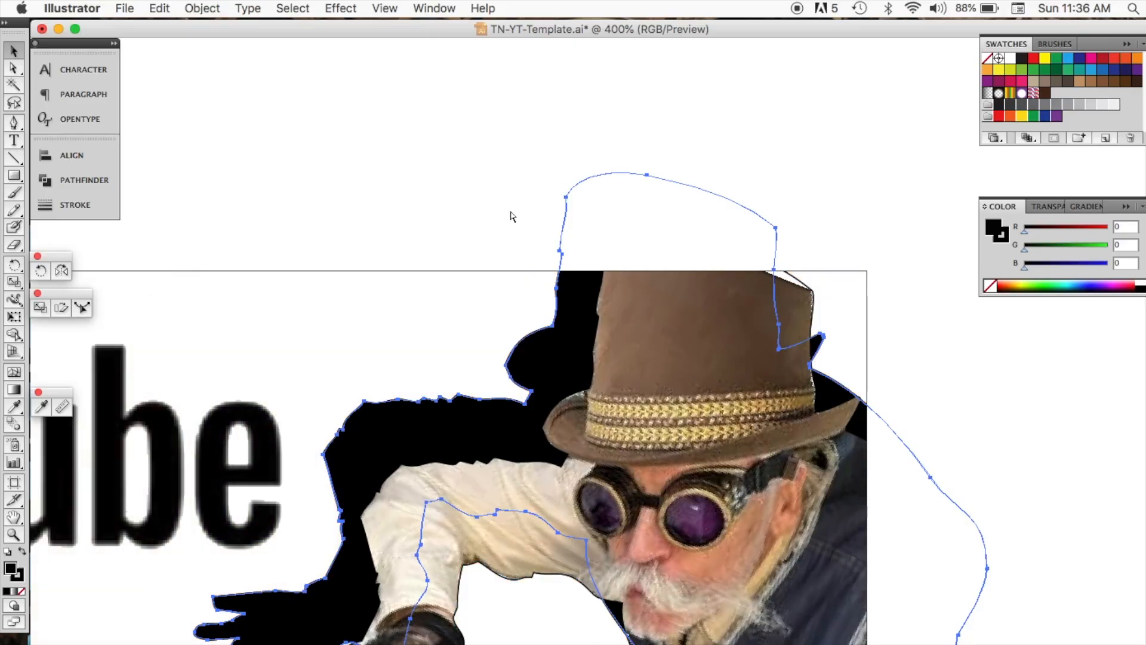
Step: Apply an Outer Glow to the black silhouette with Hard Light mode, 100% opacity and 0.11 in blur
left_click(339, 9)
mouse_move(412, 234)
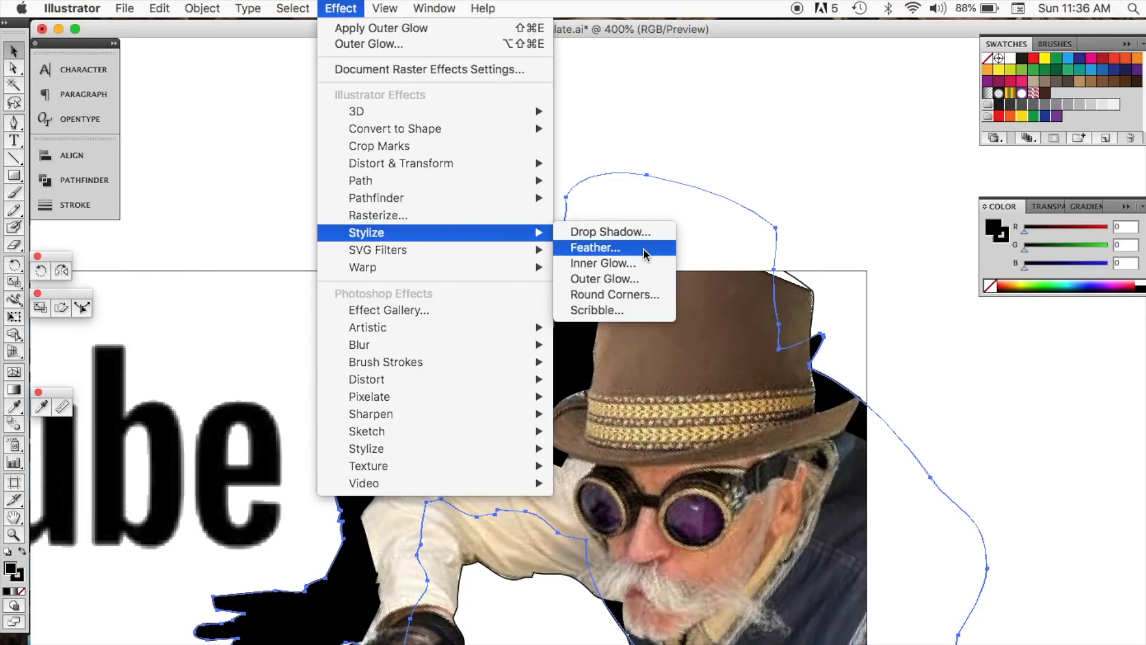
left_click(630, 279)
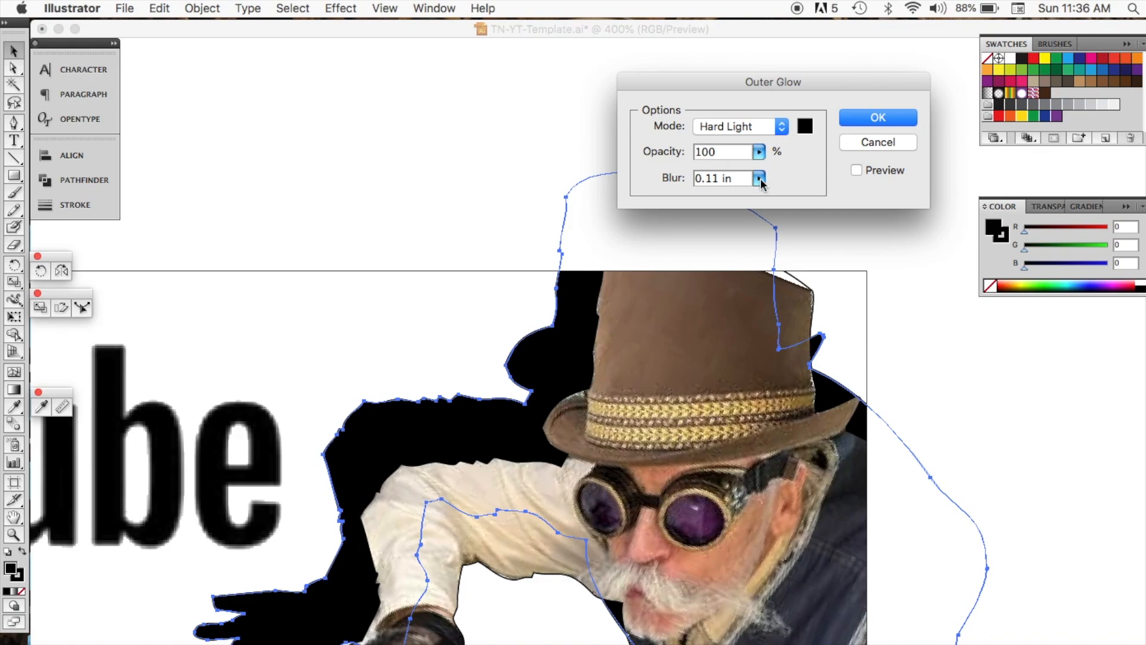
left_click(857, 170)
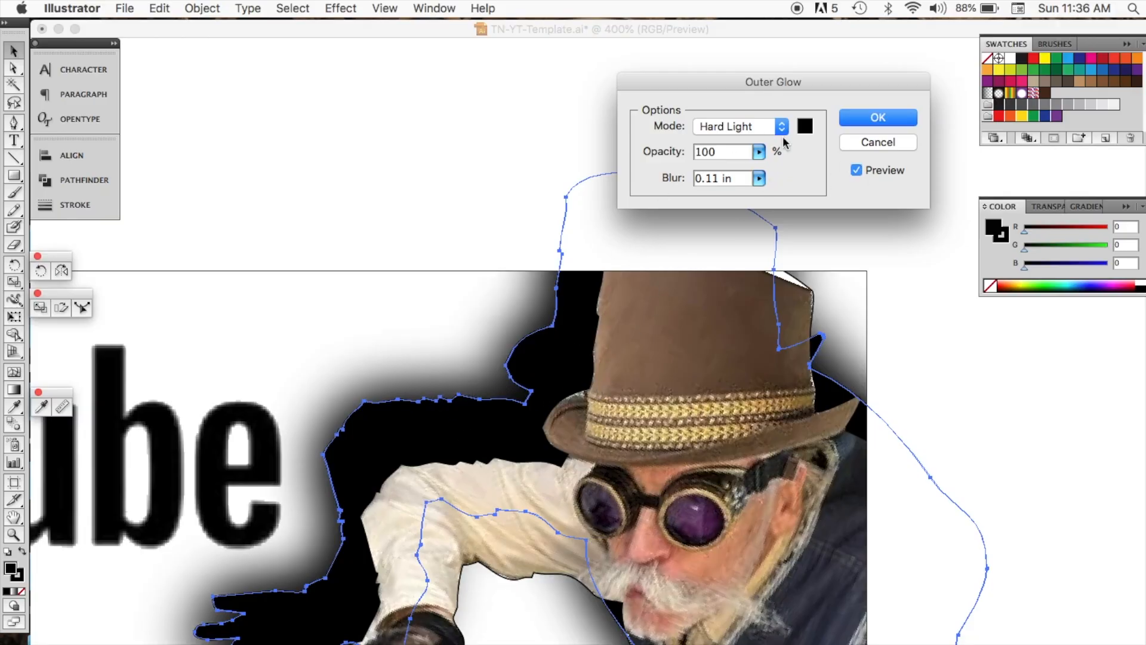
left_click(878, 119)
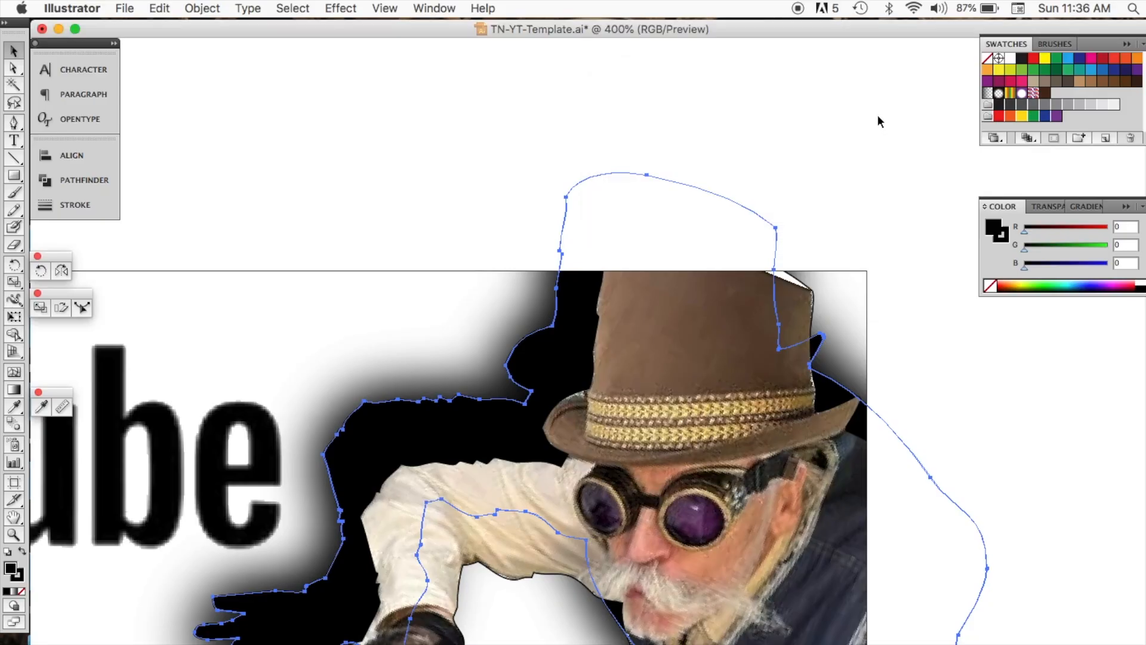
Step: Zoom back out and toggle the selection edges to inspect the black glowing silhouette behind the figure
left_click(605, 335, "alt+super")
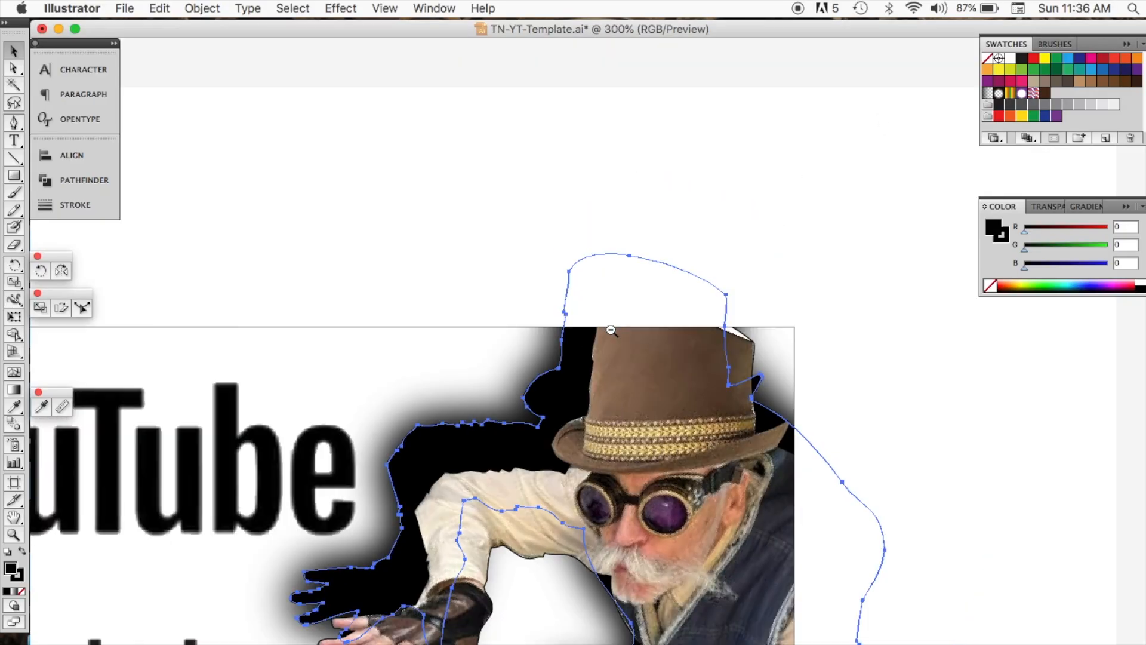
left_click(619, 323, "alt+super")
left_click(586, 348, "alt+super")
left_click_drag(573, 366, 760, 116)
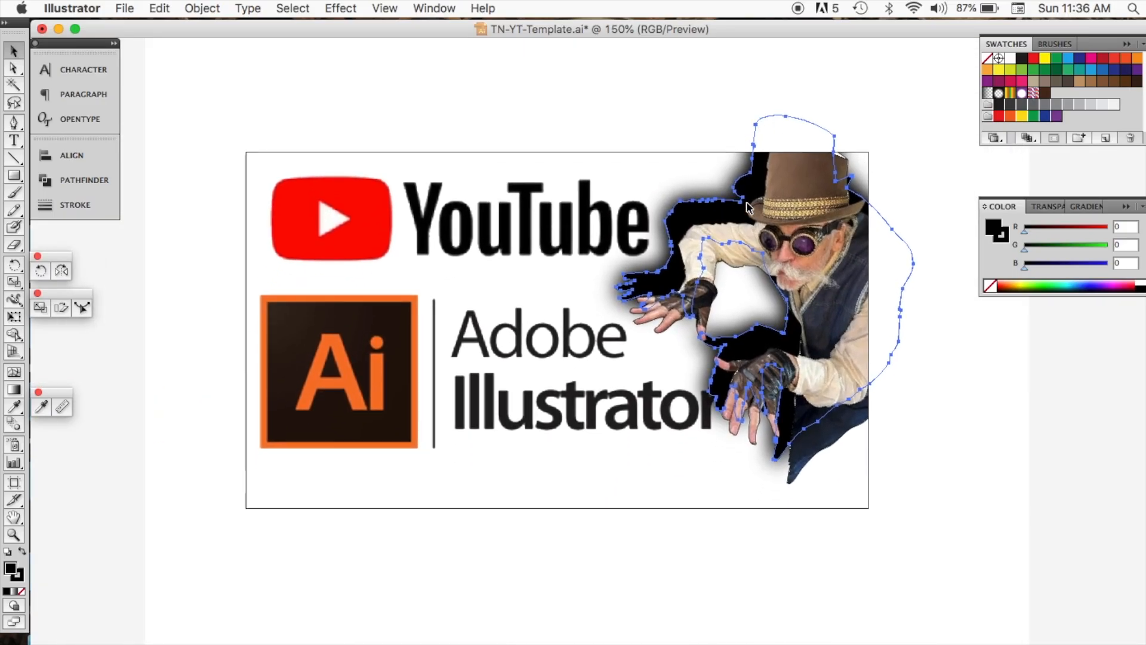
key("super+h")
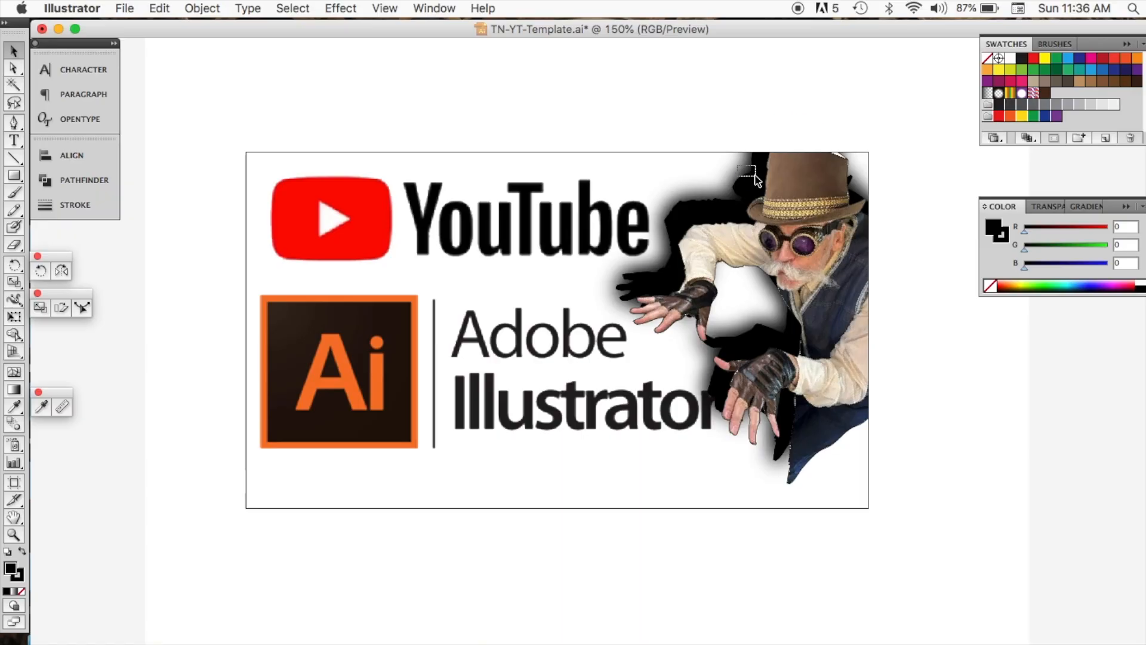
left_click(757, 180)
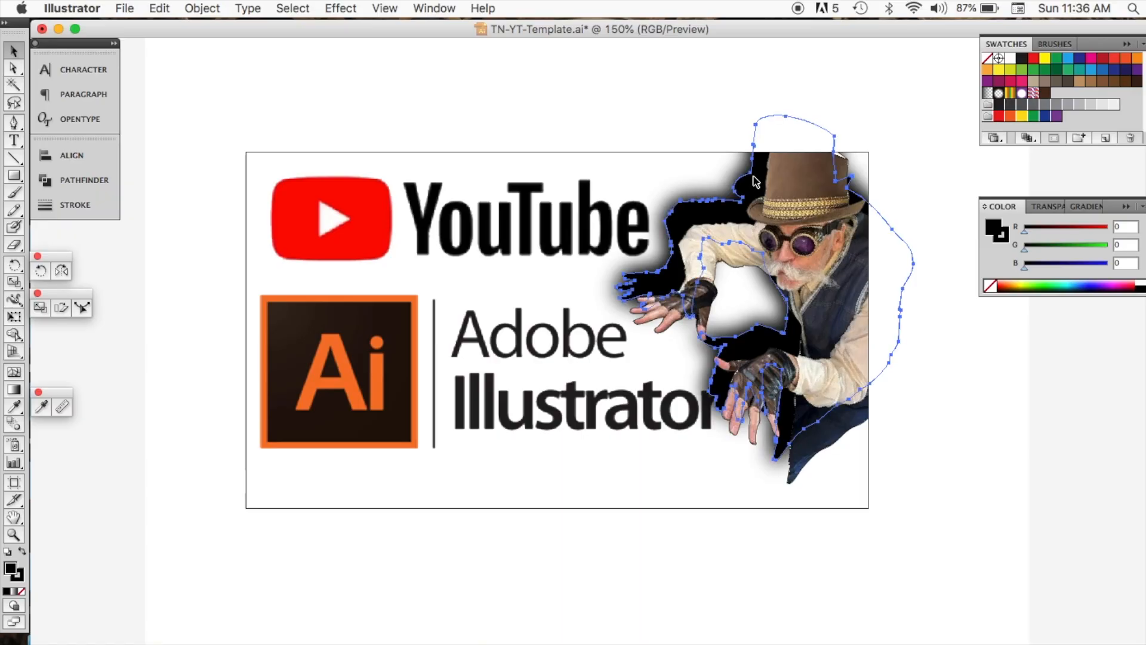
left_click(908, 183)
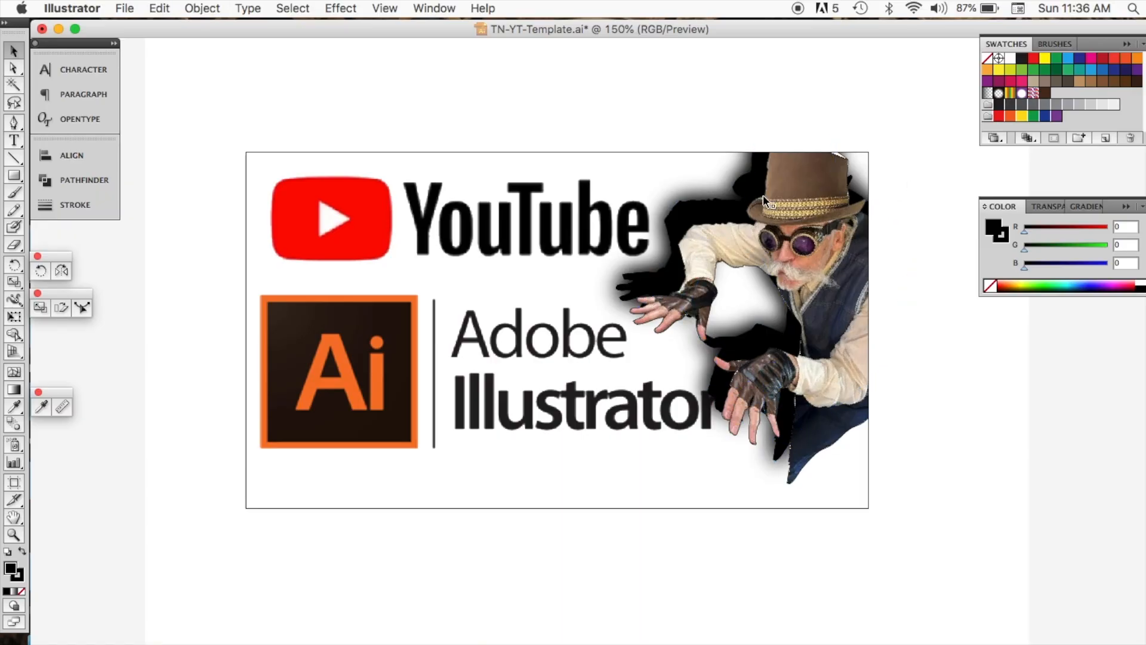
Step: Move the black silhouette slightly down behind the figure and deselect it
left_click_drag(747, 203, 754, 224)
left_click(916, 163)
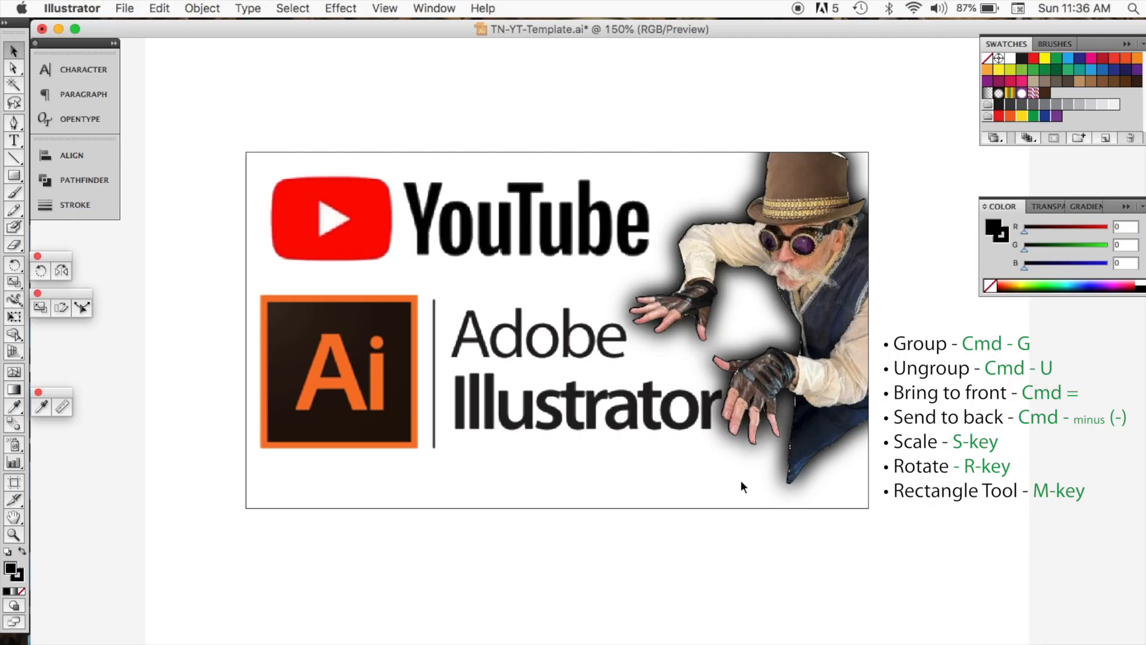
Step: Draw a rectangle with the Rectangle tool
key("m")
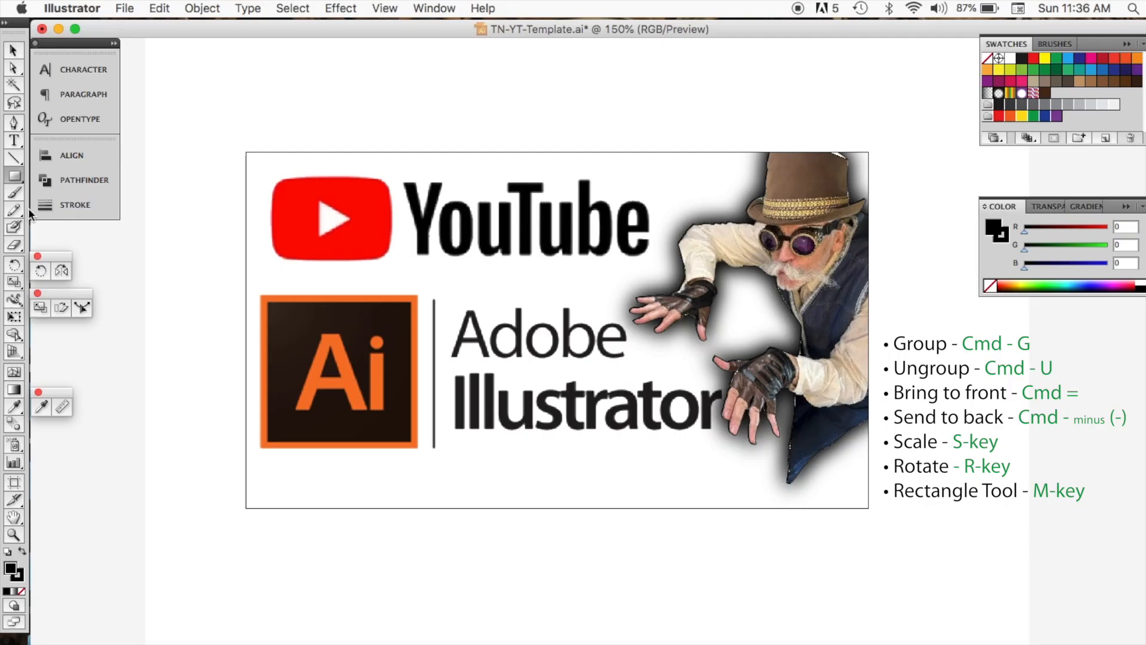